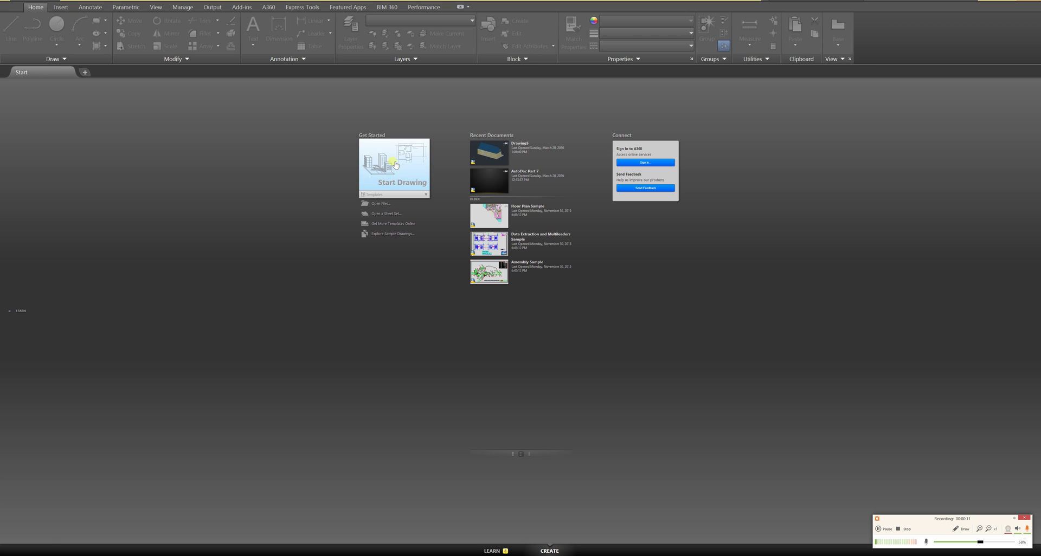
Step: Start a new blank drawing and bring the origin into view
left_click(395, 165)
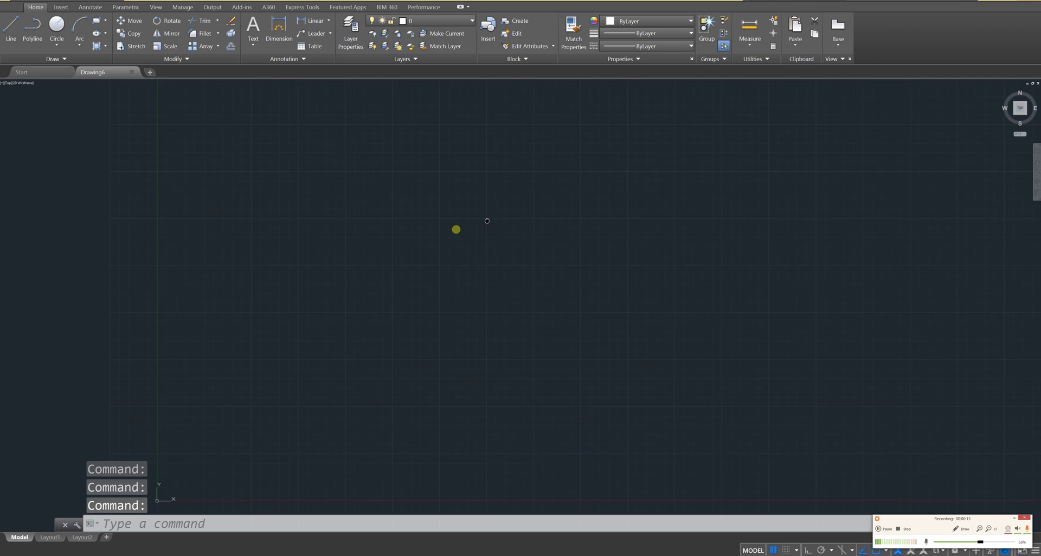
scroll(547, 185, "down", 3)
scroll(430, 248, "up", 4)
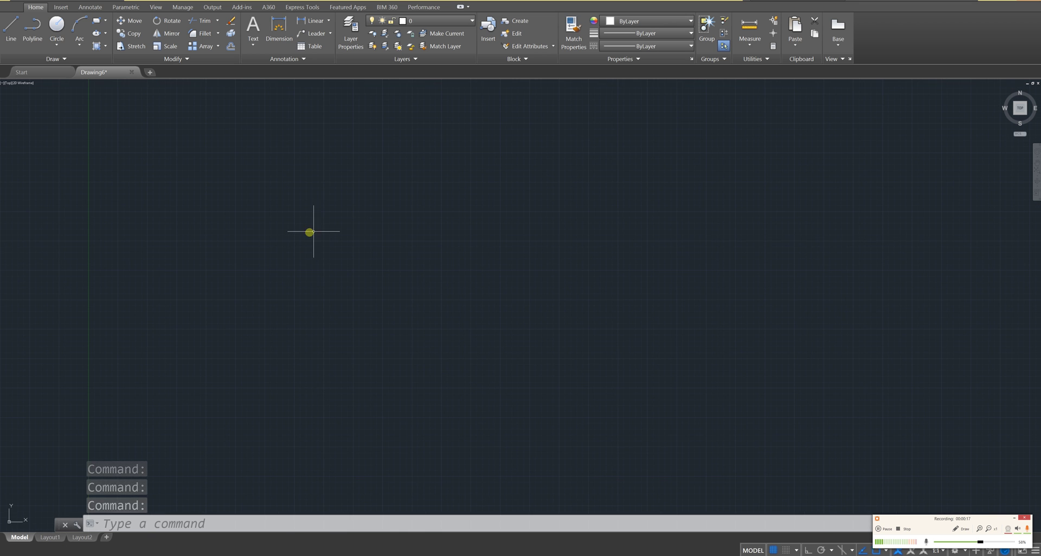
middle_click_drag(378, 227, 351, 248)
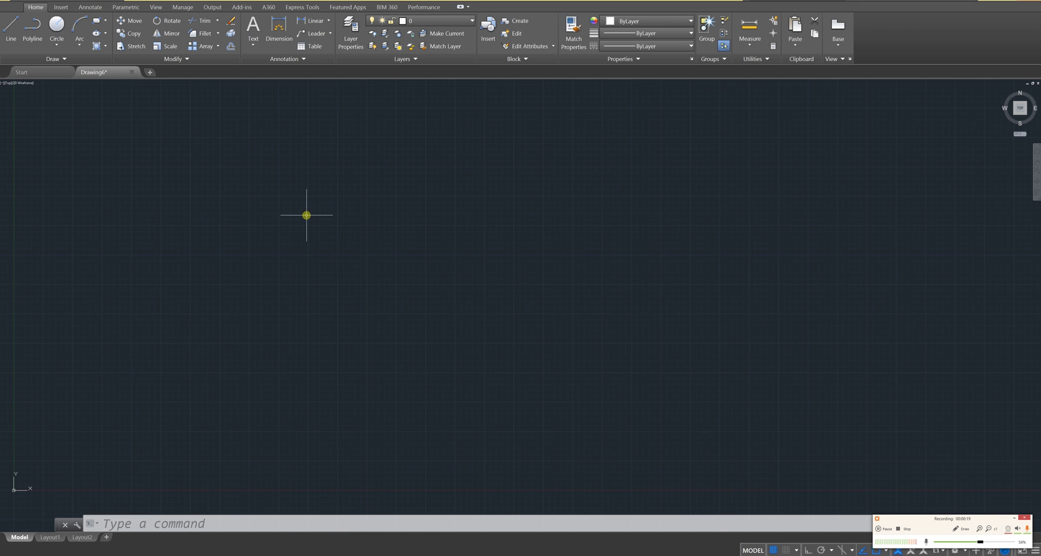
Step: Draw a circle of radius 4 and turn on Ortho mode
type("CIRCLE")
key("Return")
left_click(268, 210)
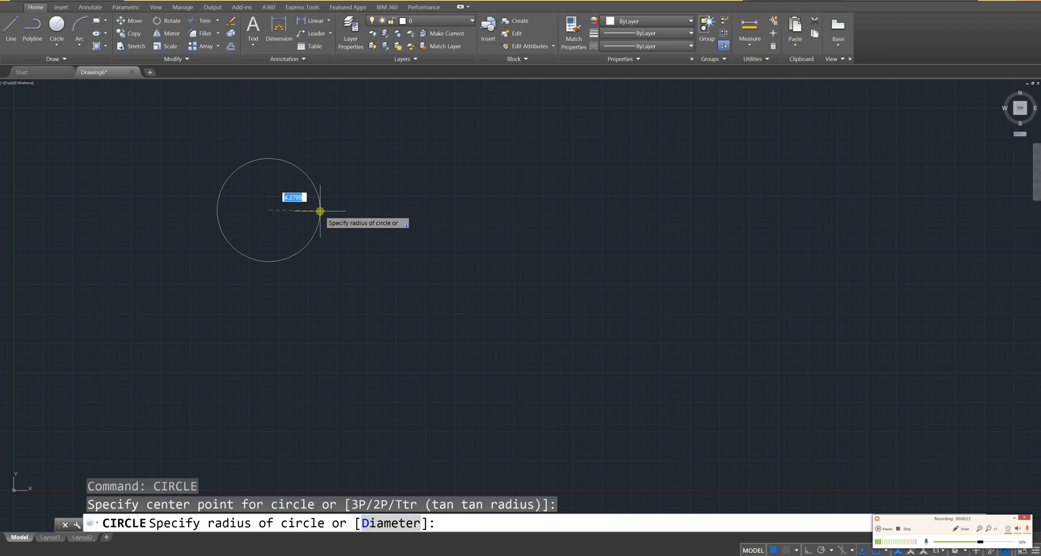
type("4")
key("Return")
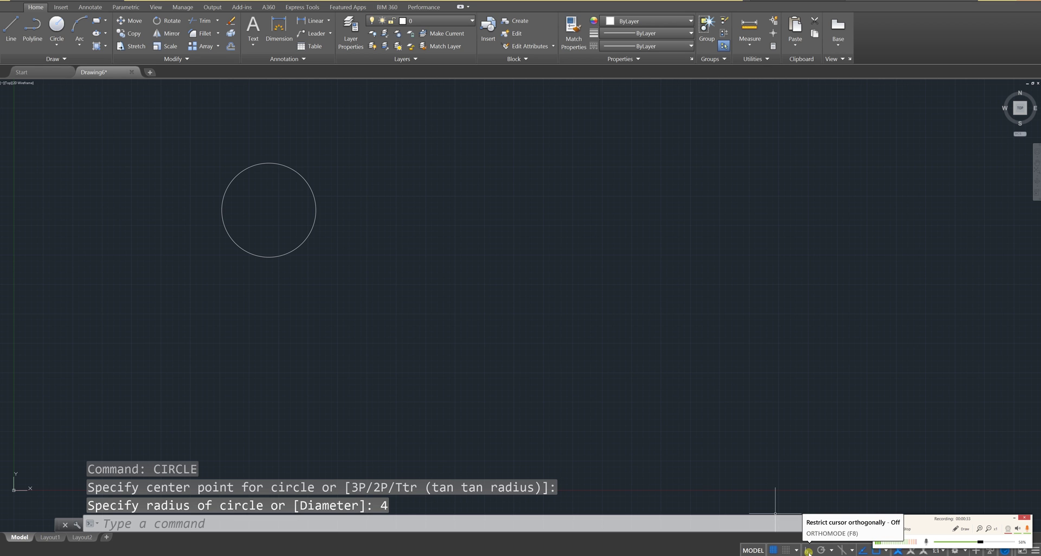
left_click(808, 550)
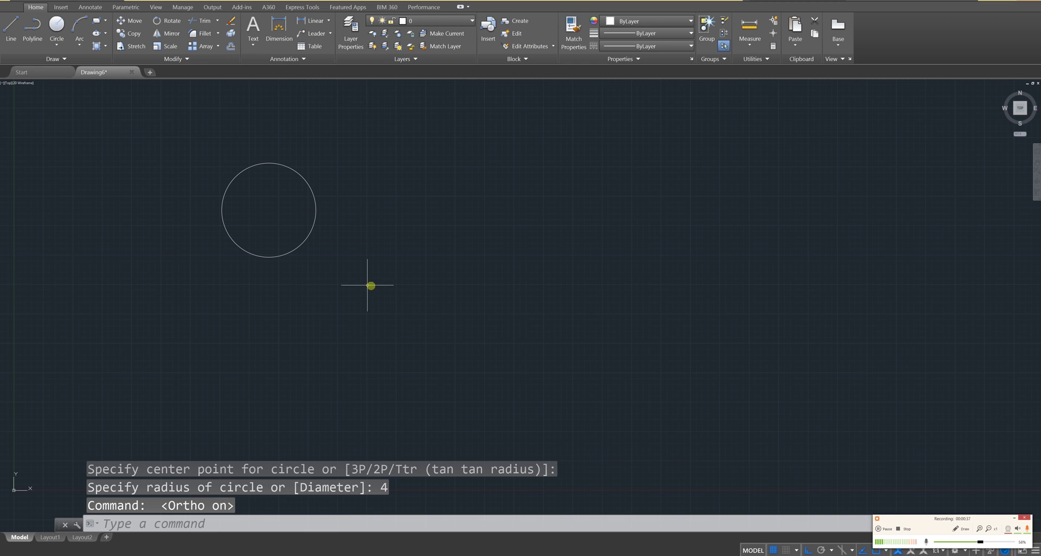
key("Escape")
key("Escape")
key("Escape")
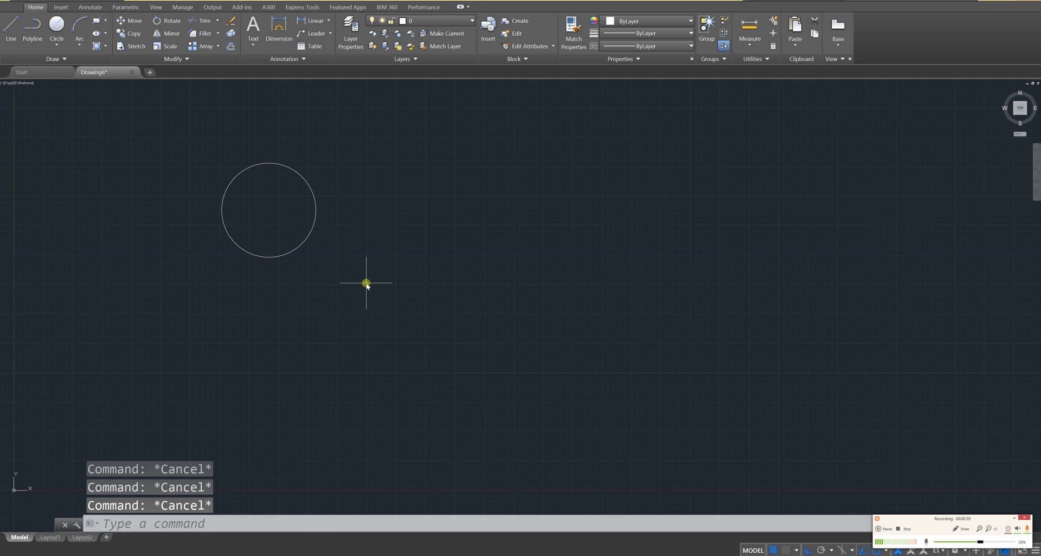
Step: Draw a radius-7 circle centred 10 units below the first circle's centre
type("cir")
key("Return")
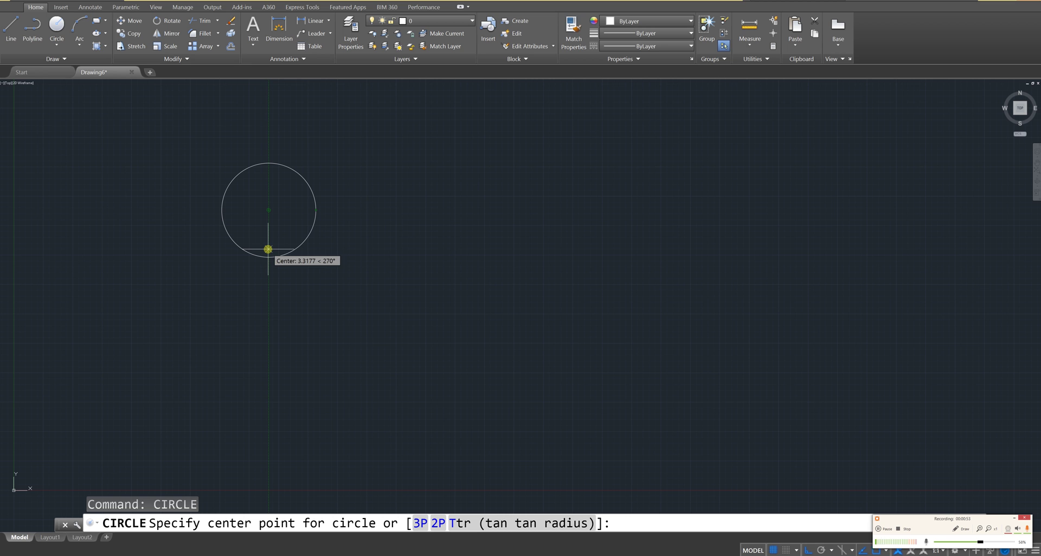
type("1")
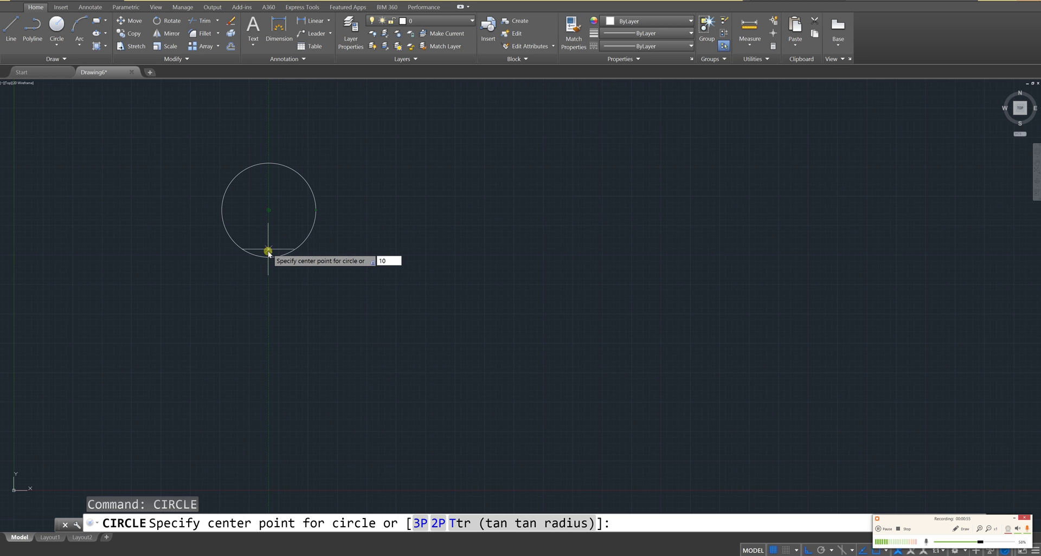
type("0")
key("Return")
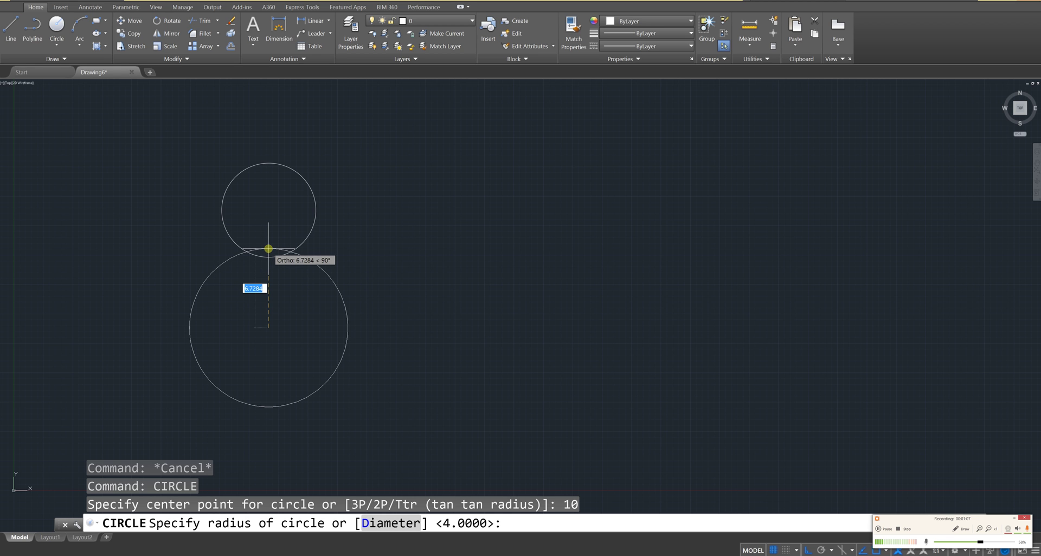
type("7")
key("Return")
key("Escape")
key("Escape")
key("Escape")
mouse_move(400, 271)
middle_mouse_down()
mouse_move(353, 302)
mouse_move(464, 276)
middle_mouse_up()
scroll(415, 296, "up", 3)
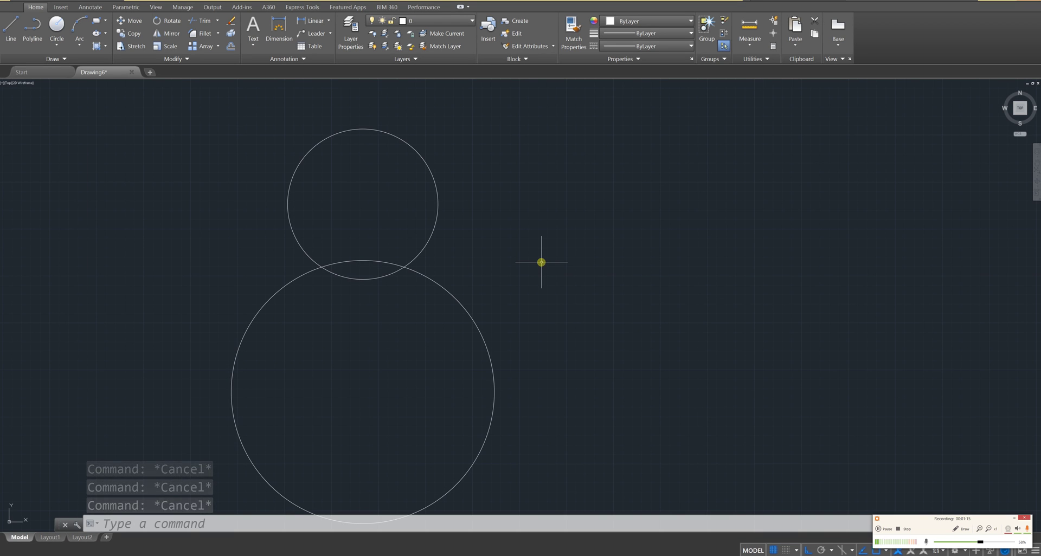
Step: Draw a radius-4 circle tangent to the small upper and large lower circles using Ttr
type("cir")
key("Return")
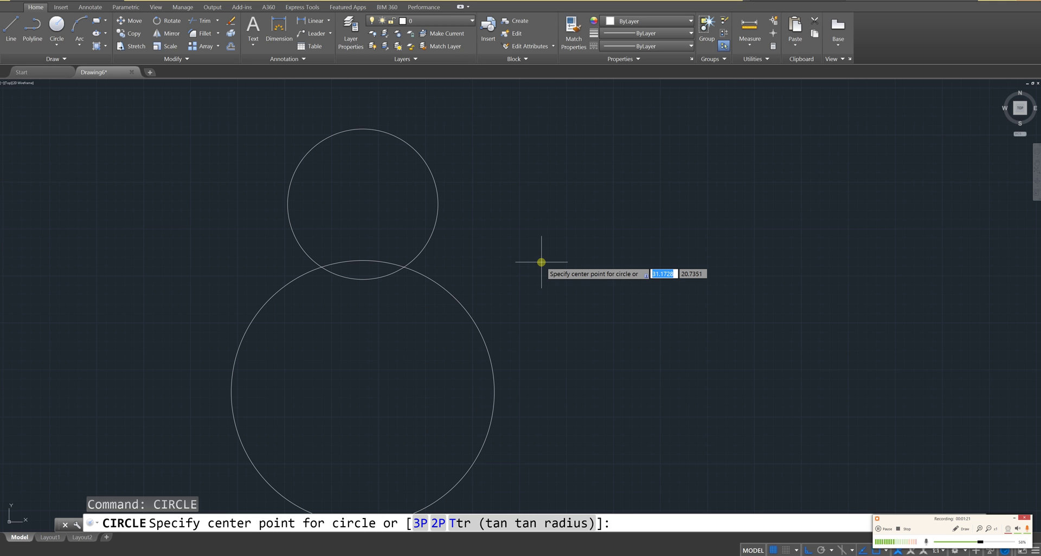
type("ttr")
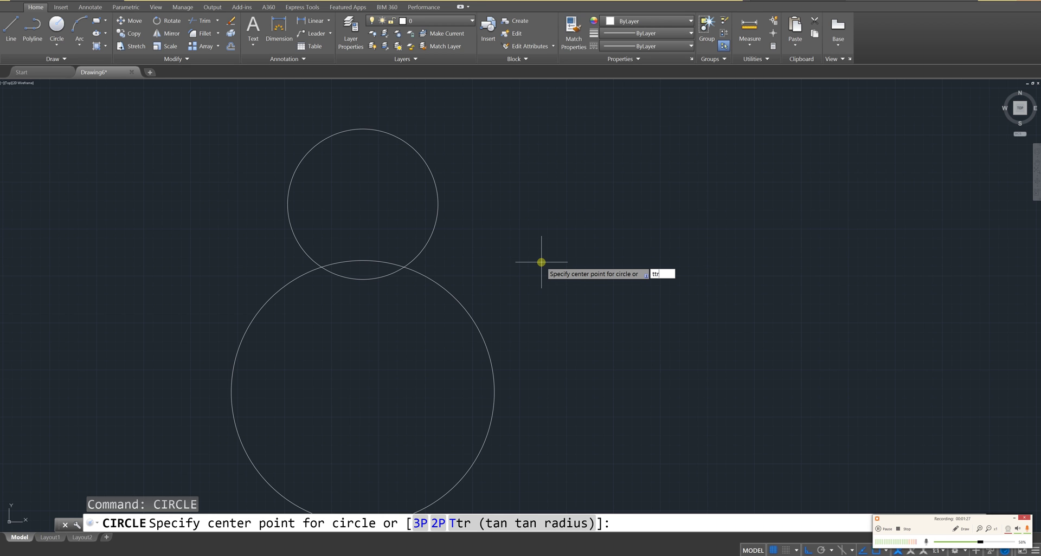
key("Return")
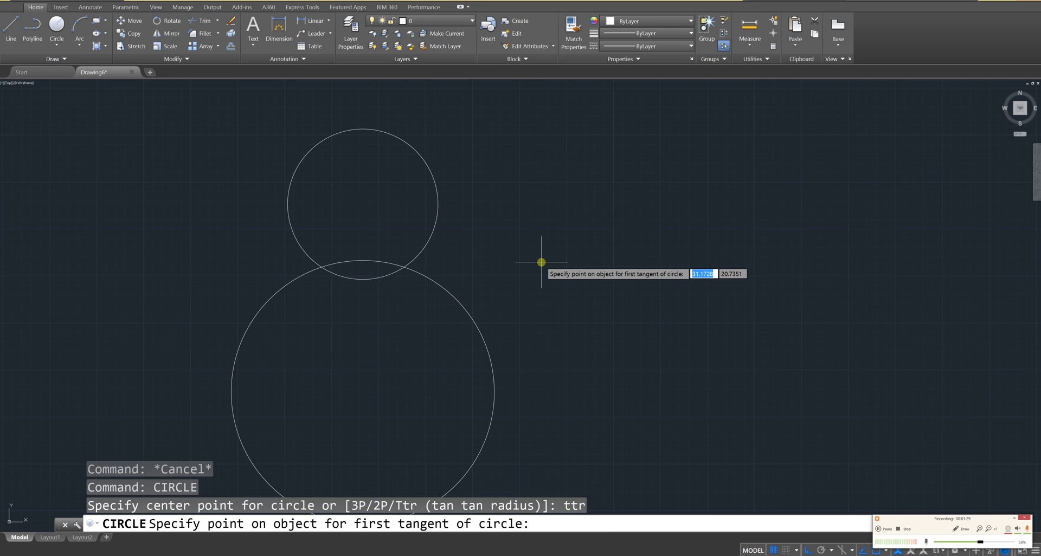
left_click(434, 224)
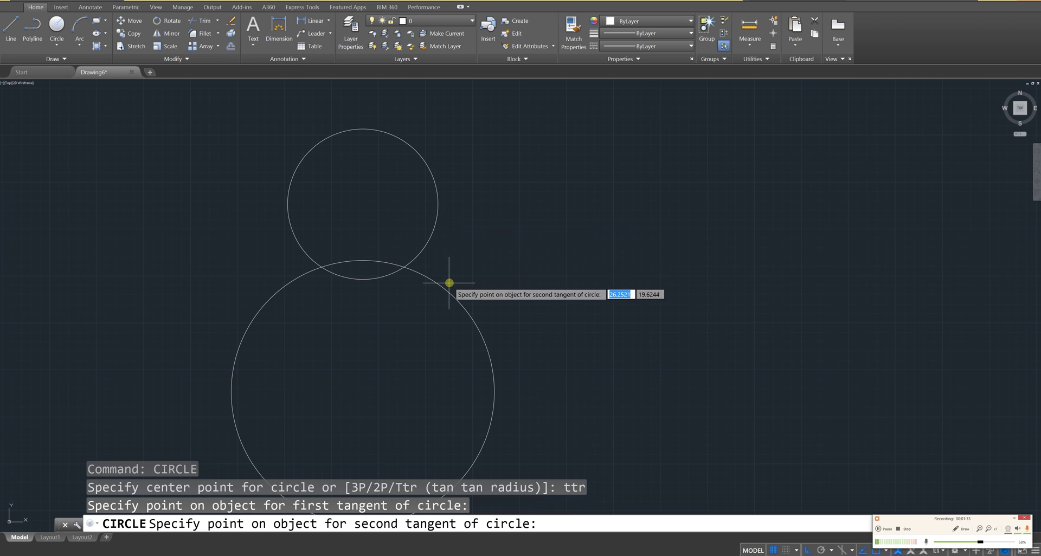
left_click(446, 287)
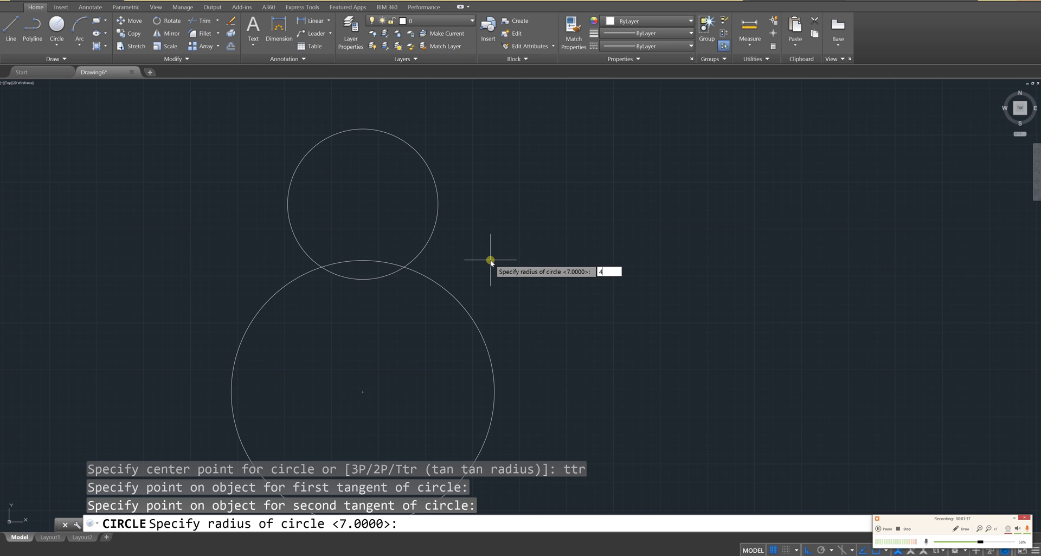
type("4")
key("Return")
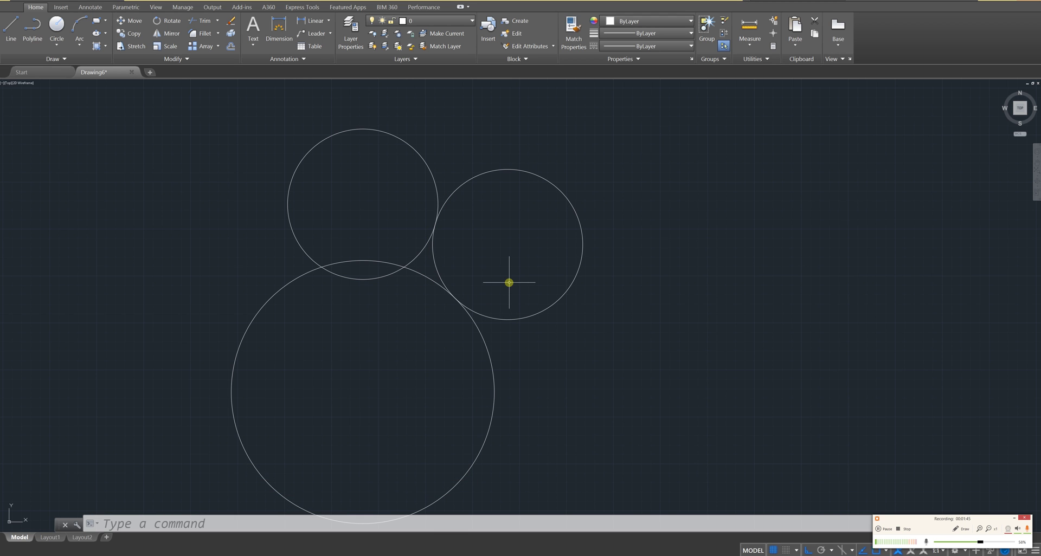
middle_click_drag(449, 297, 521, 237)
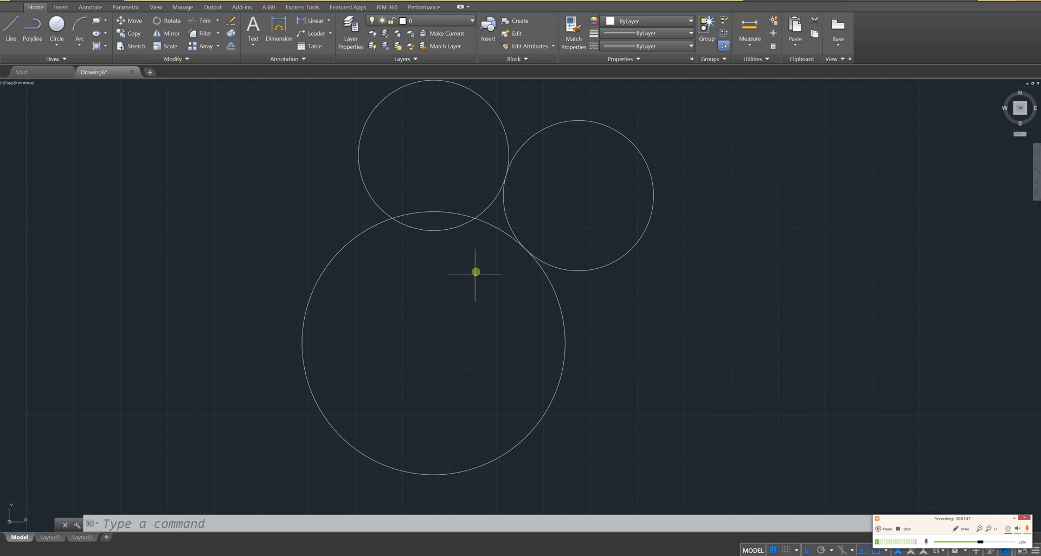
Step: Draw a vertical line from the upper circle's top to the large circle's bottom
scroll(431, 407, "down", 2)
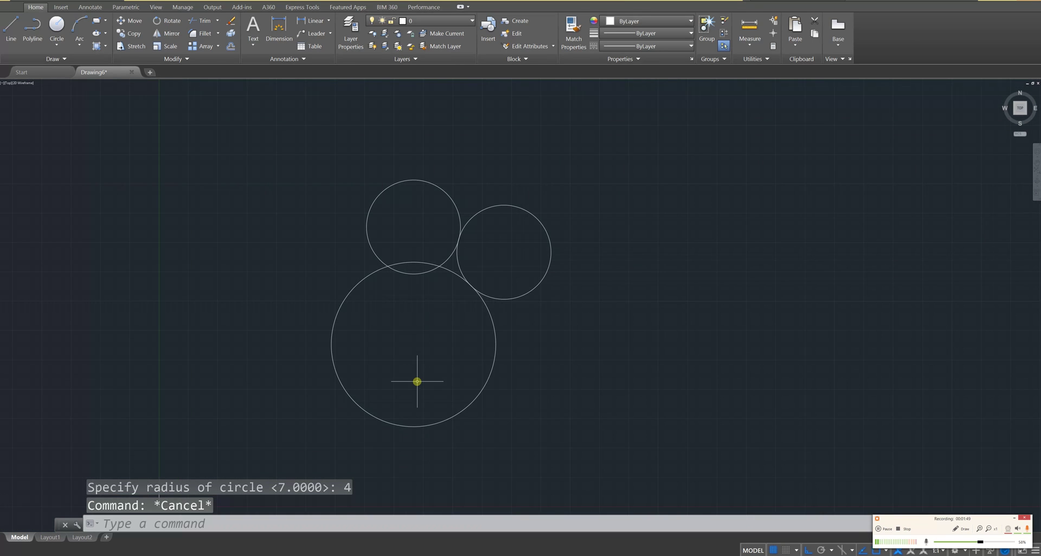
type("line")
key("Return")
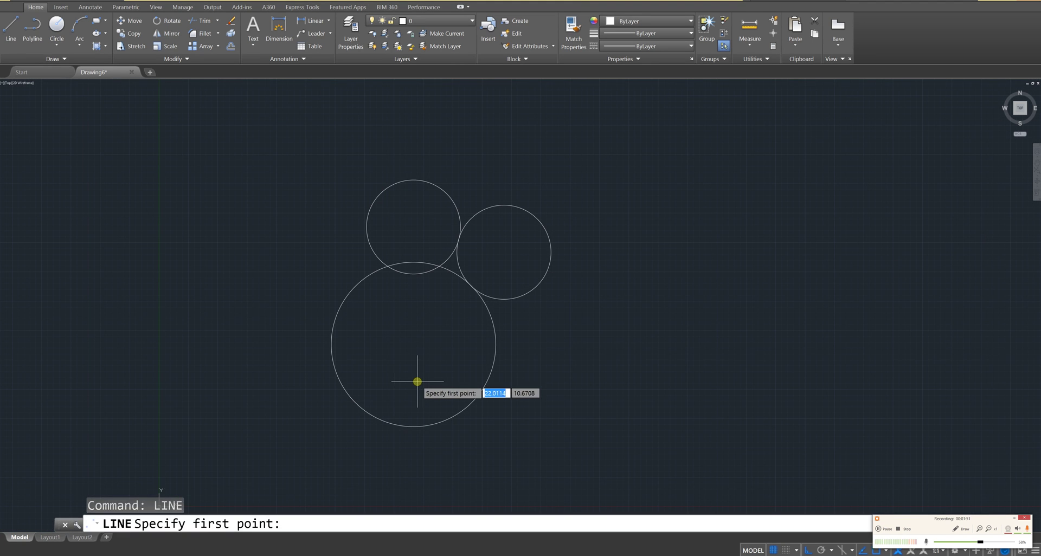
left_click(413, 181)
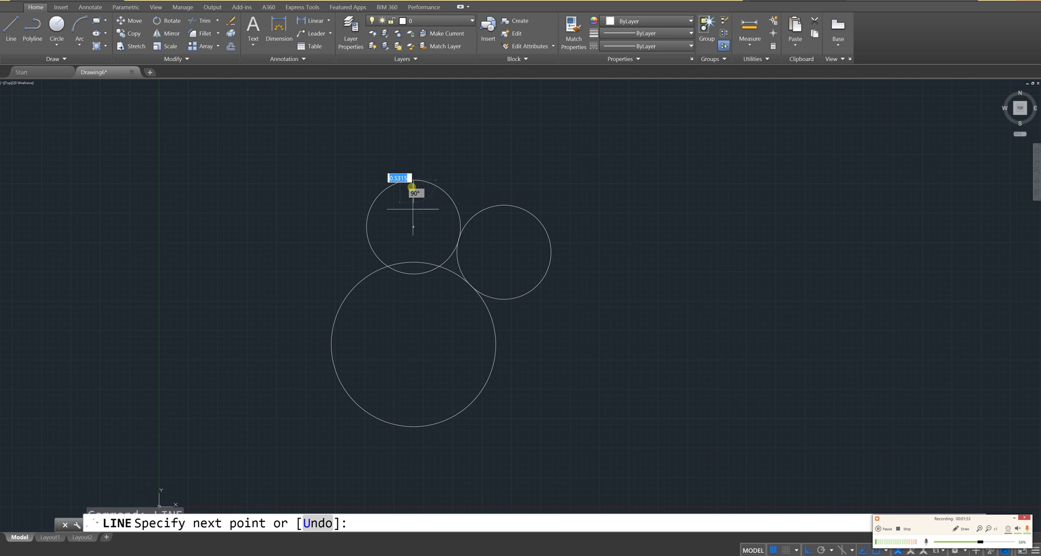
left_click(413, 426)
key("Escape")
key("Escape")
key("Escape")
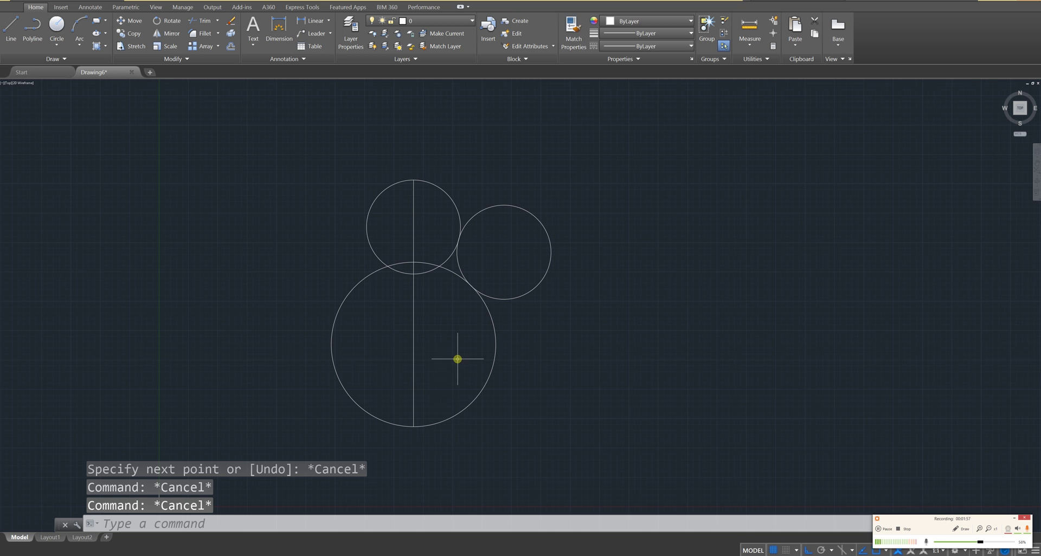
Step: Draw an ellipse across the large circle's width with half-height 5
type("ell")
key("Return")
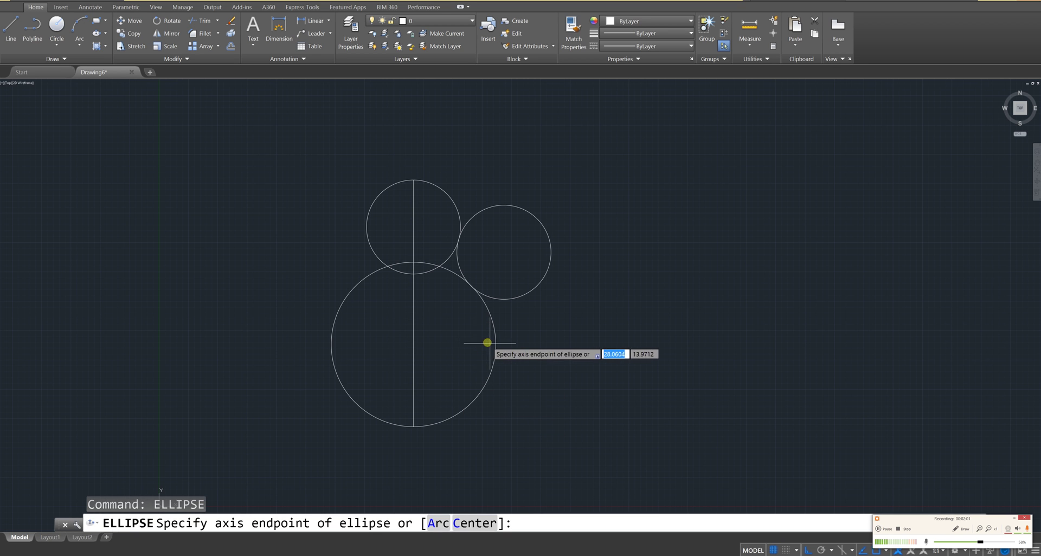
left_click(495, 343)
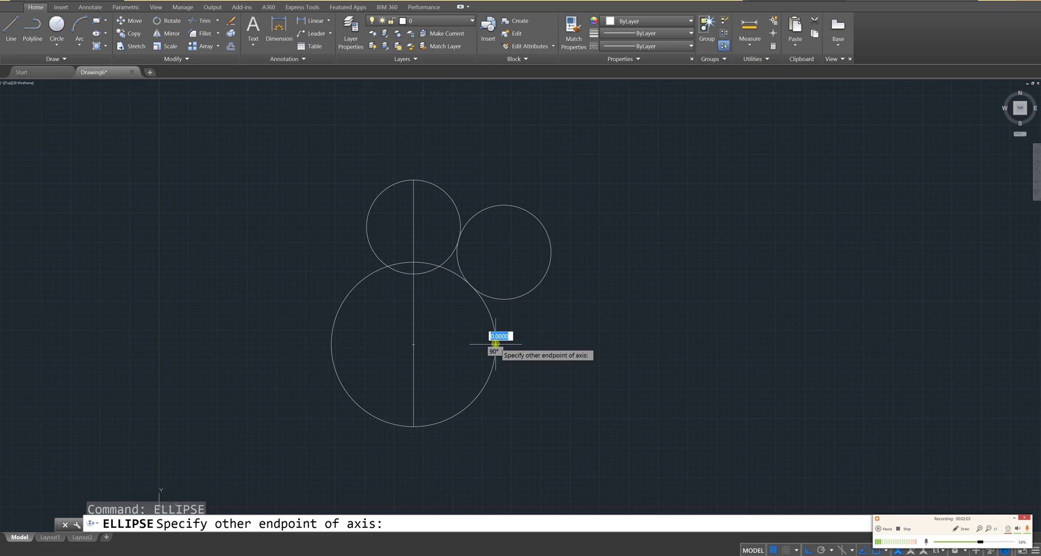
left_click(334, 343)
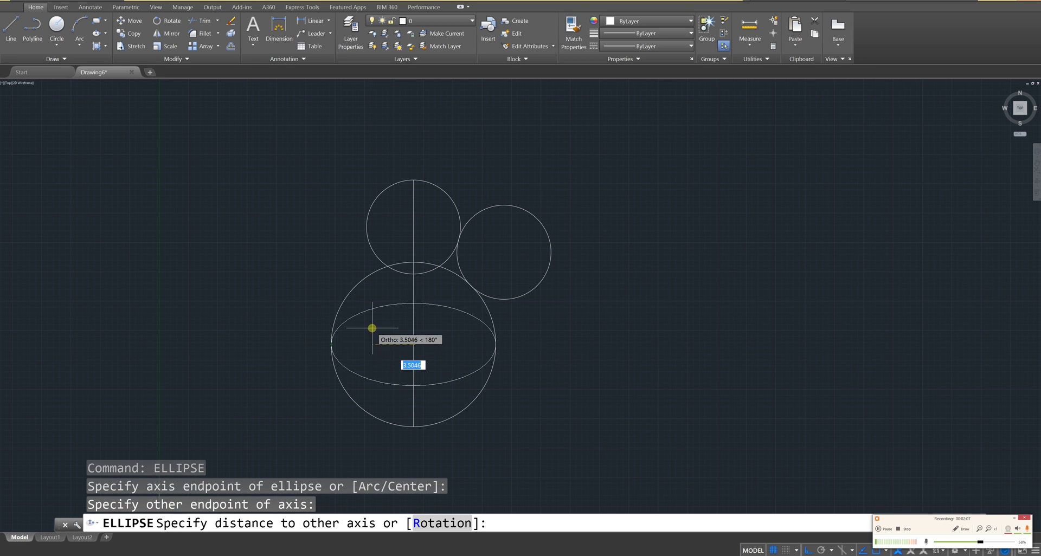
type("5")
key("Return")
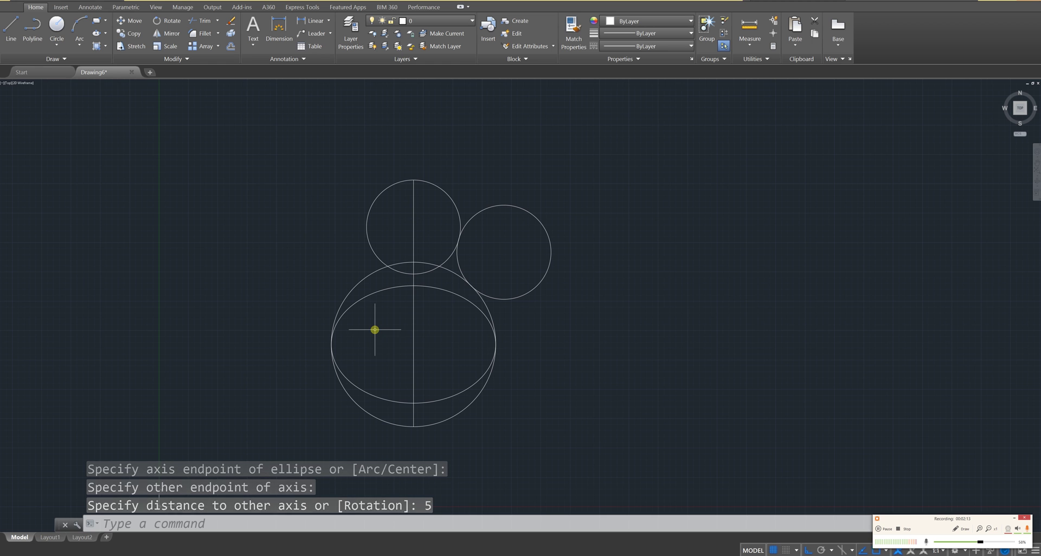
scroll(382, 381, "down", 2)
scroll(385, 382, "up", 1)
scroll(453, 365, "up", 1)
middle_click_drag(430, 355, 420, 351)
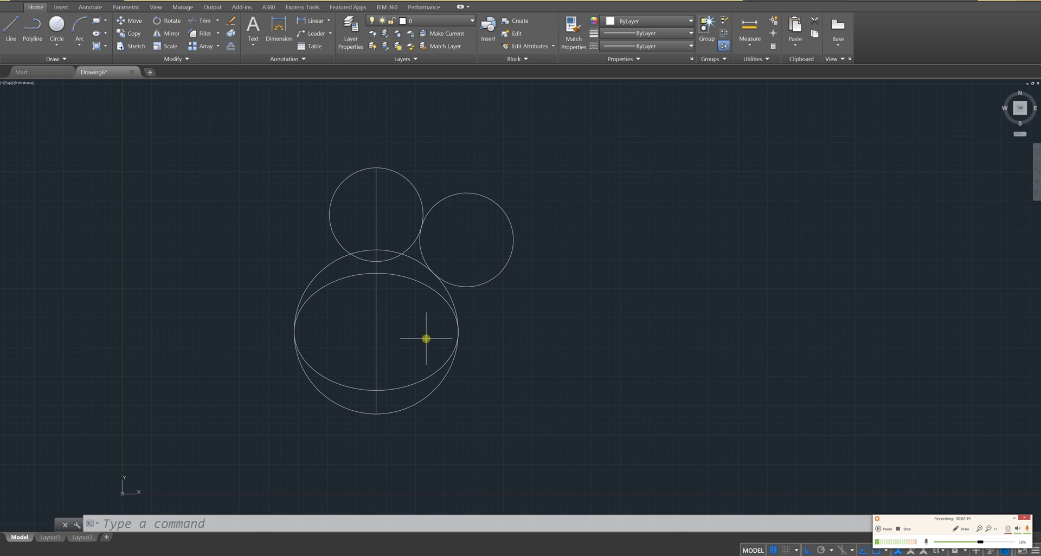
key("Escape")
key("Escape")
Step: Trim the ellipse arcs and all arcs left of the centre line
type("trim")
key("Return")
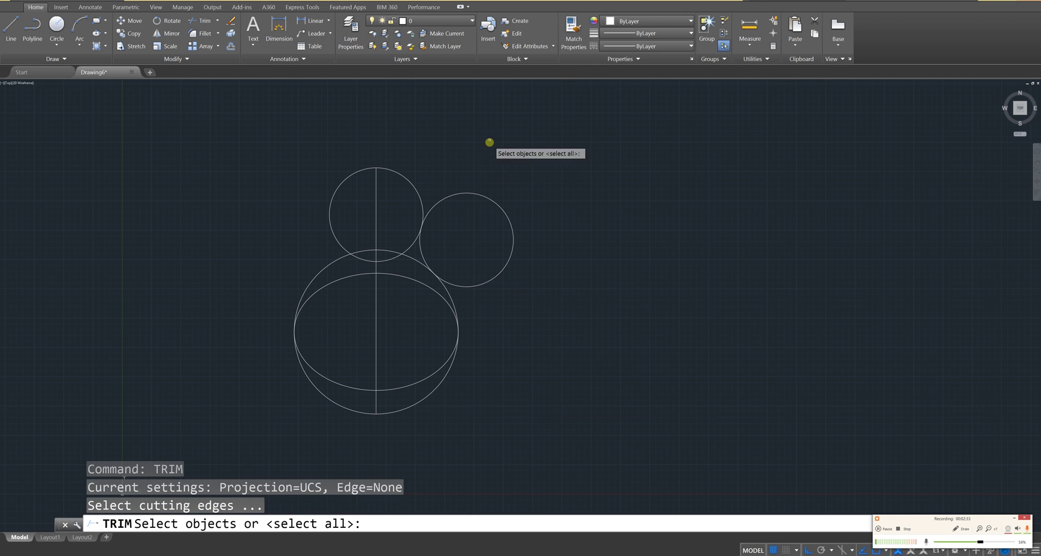
left_click(547, 110)
left_click(232, 442)
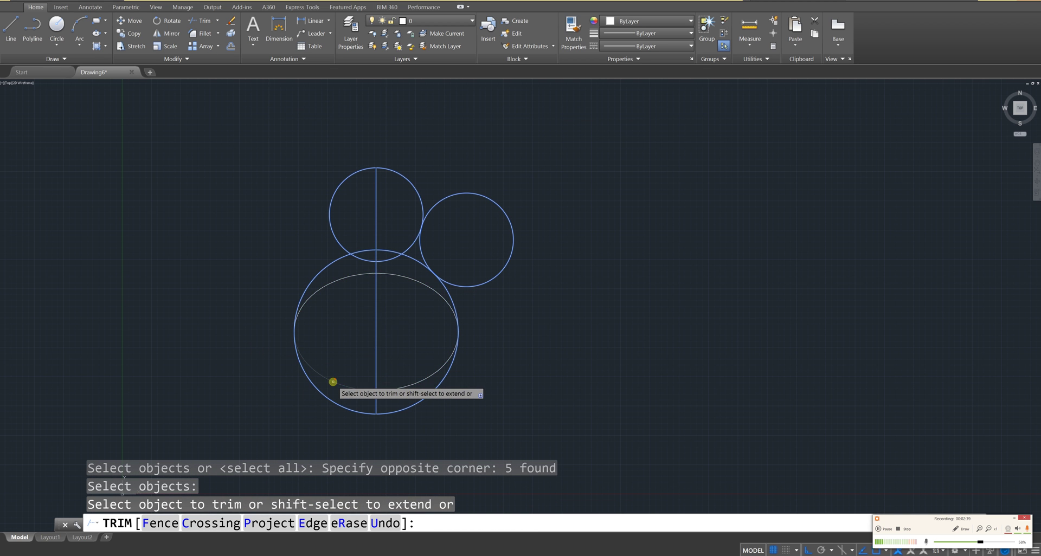
left_click(333, 381)
left_click(362, 425)
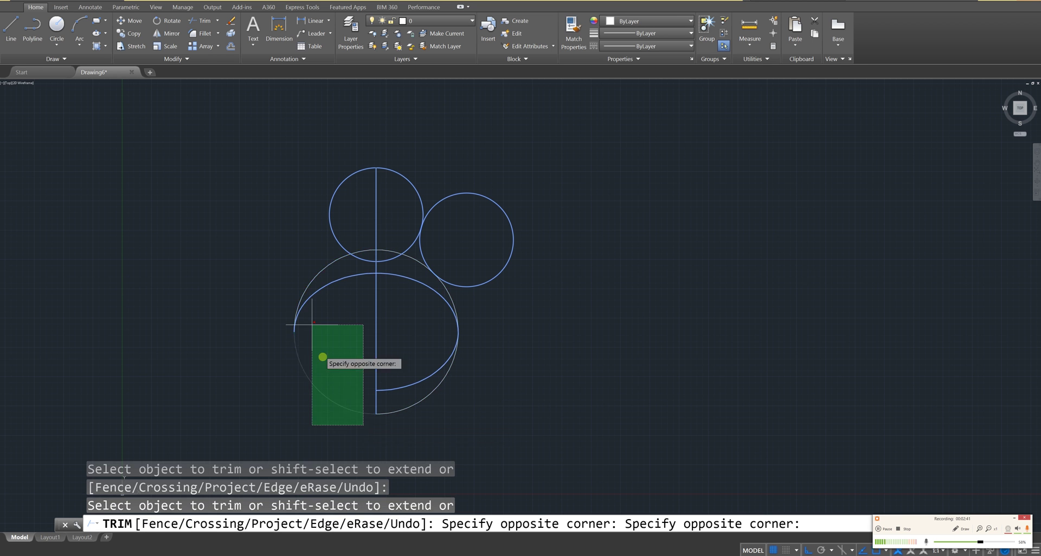
left_click(288, 156)
middle_click_drag(439, 339, 374, 258)
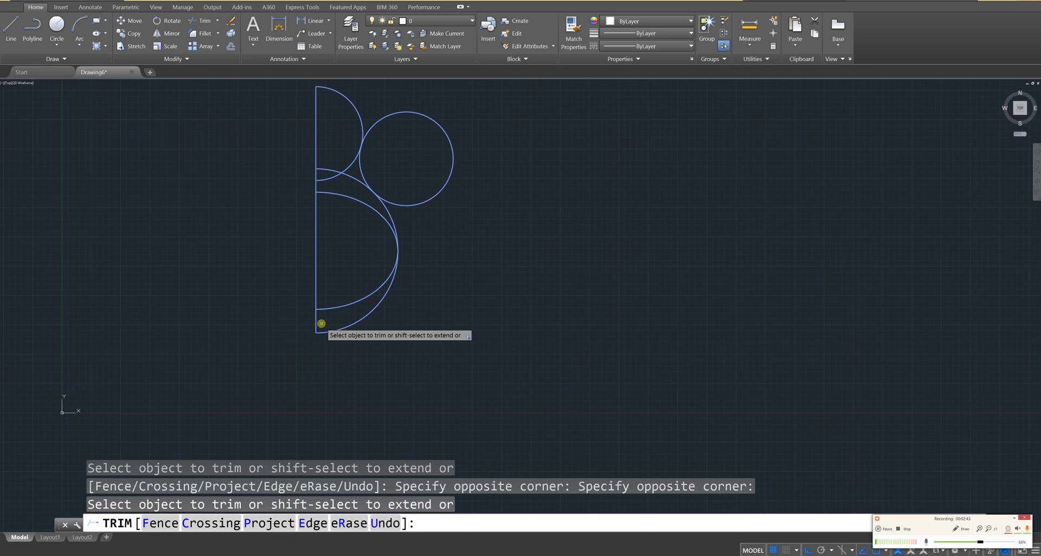
scroll(328, 325, "up", 3)
left_click(306, 284)
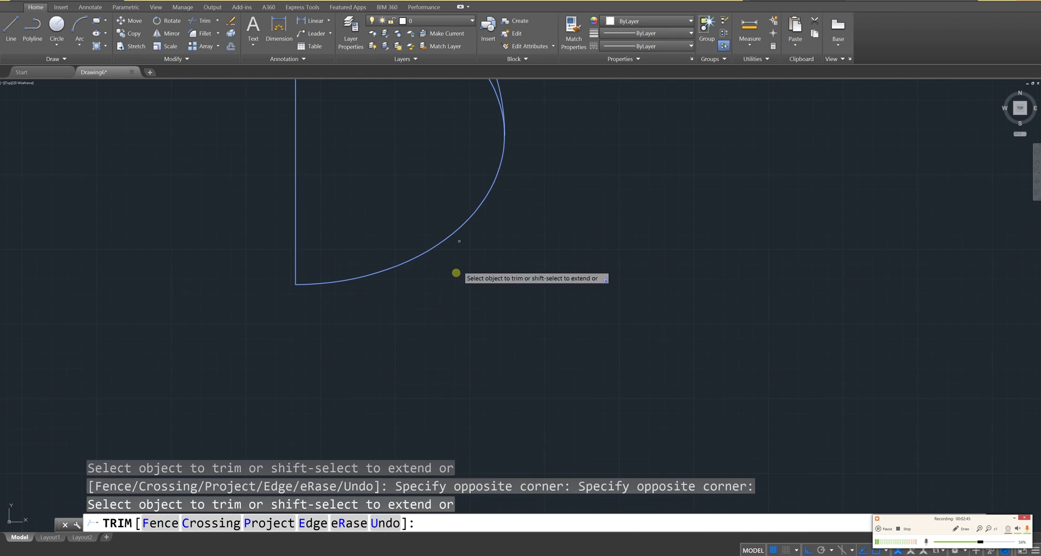
Step: Trim the right circle's outer part and the remaining inner arcs at the centre line
middle_click_drag(448, 282, 430, 399)
middle_click_drag(492, 293, 512, 346)
left_click(367, 298)
left_click(342, 277)
left_click(574, 304)
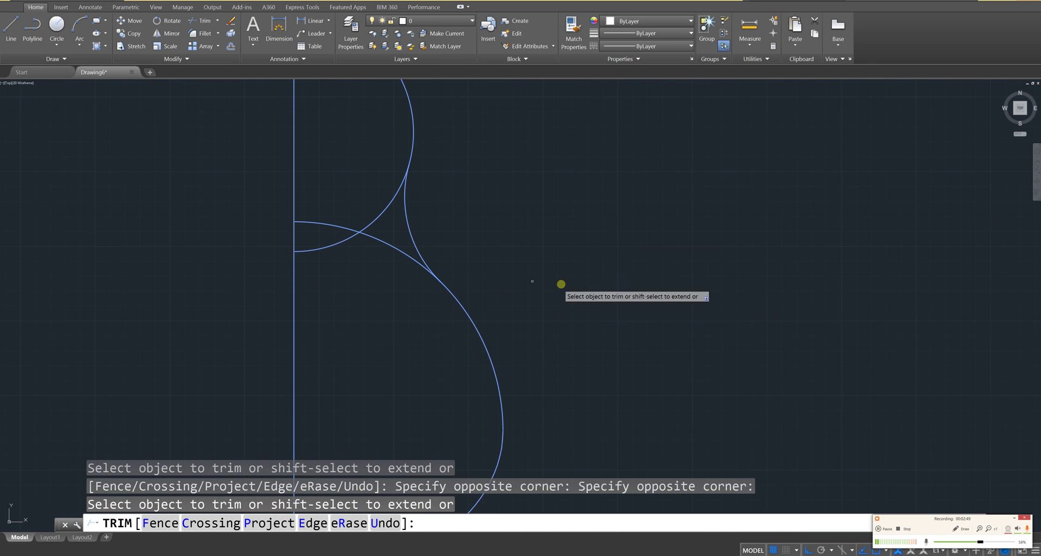
middle_click_drag(389, 233, 424, 317)
left_click(431, 366)
left_click(360, 295)
scroll(380, 369, "down", 4)
mouse_move(385, 363)
middle_mouse_down()
mouse_move(409, 250)
mouse_move(414, 286)
middle_mouse_up()
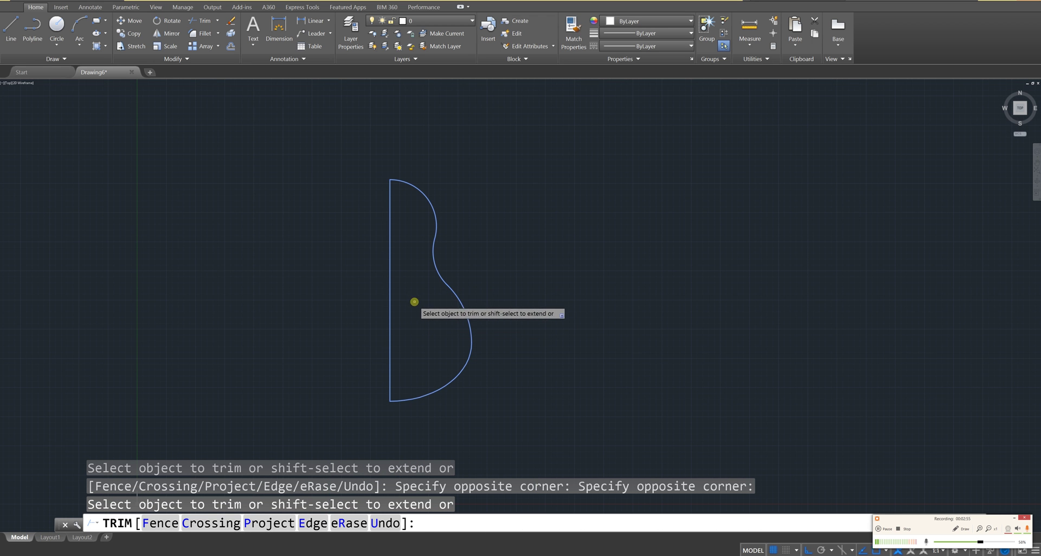
key("Escape")
key("Escape")
key("Escape")
key("Escape")
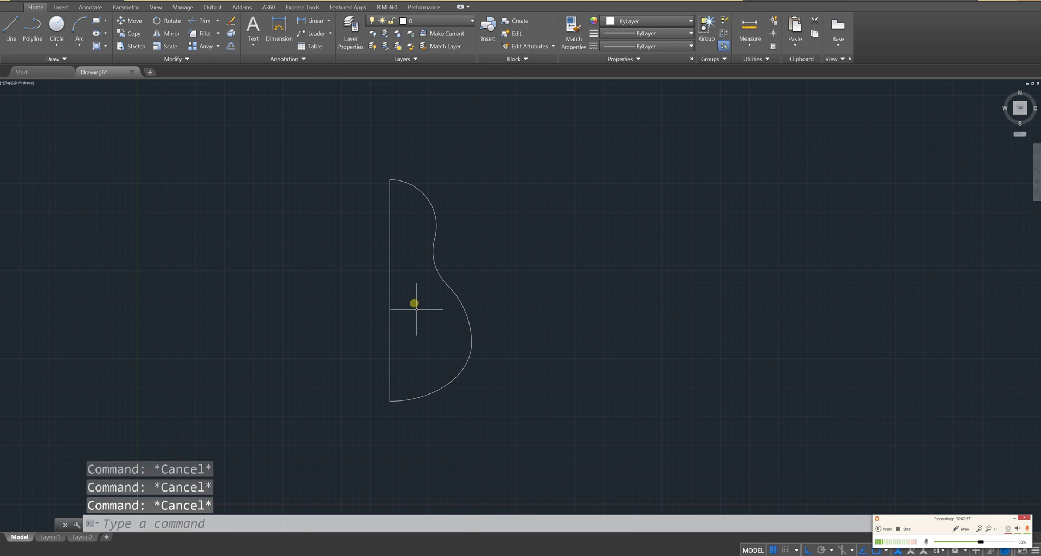
Step: Erase the vertical centre line
left_click(419, 333)
left_click(341, 242)
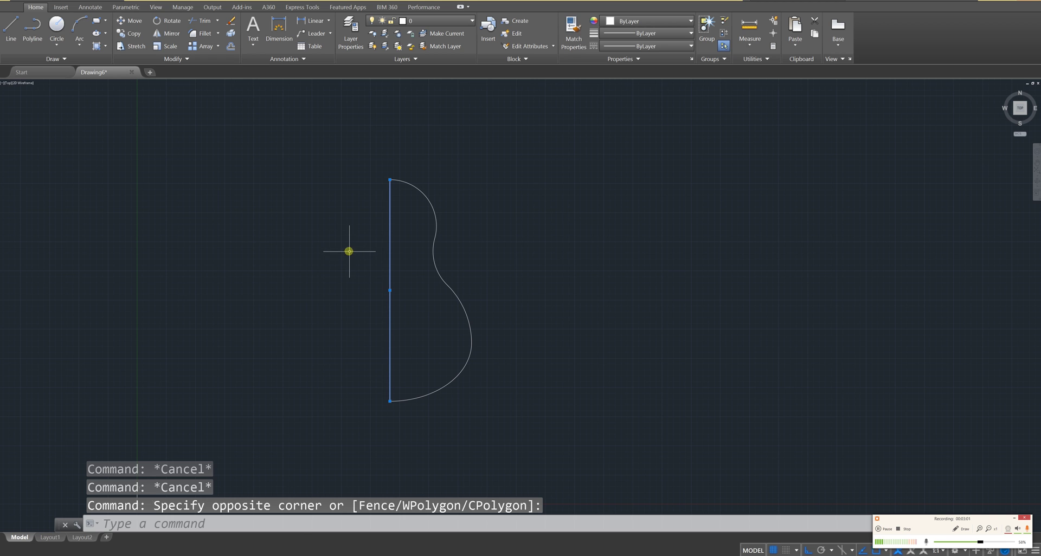
key("Delete")
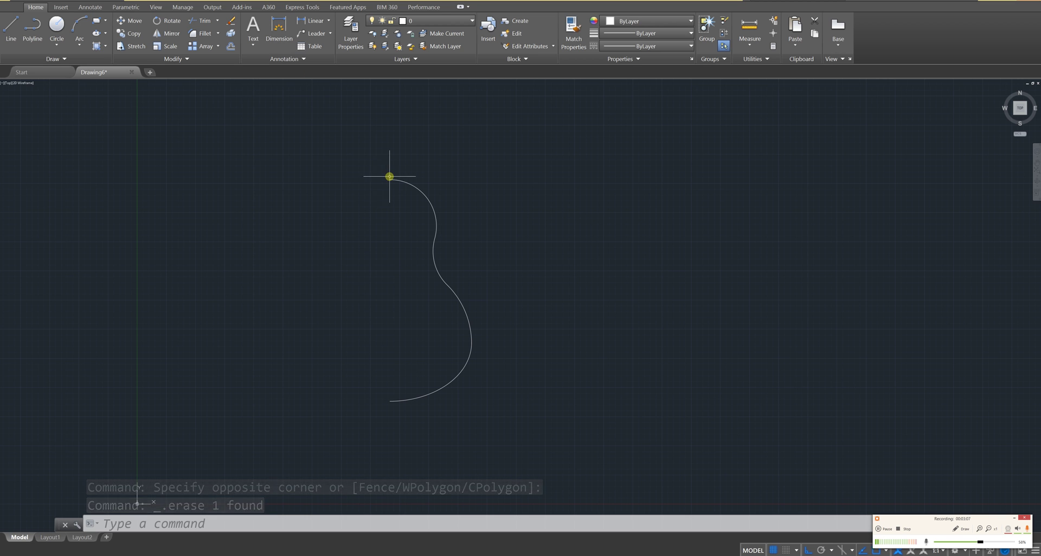
Step: Draw 1.5-unit horizontal lines leftward from the curve's top and bottom ends
key("Escape")
key("Escape")
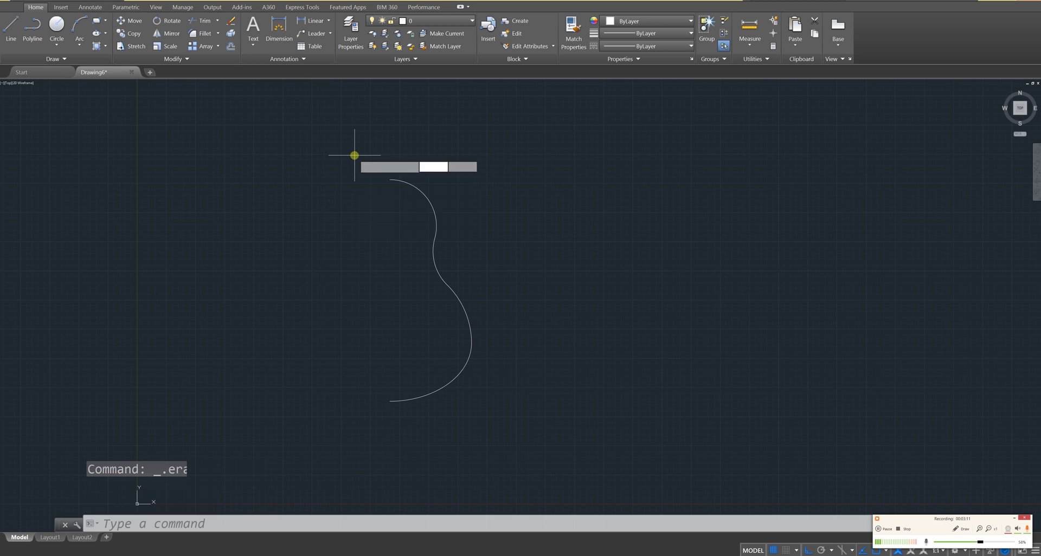
key("Return")
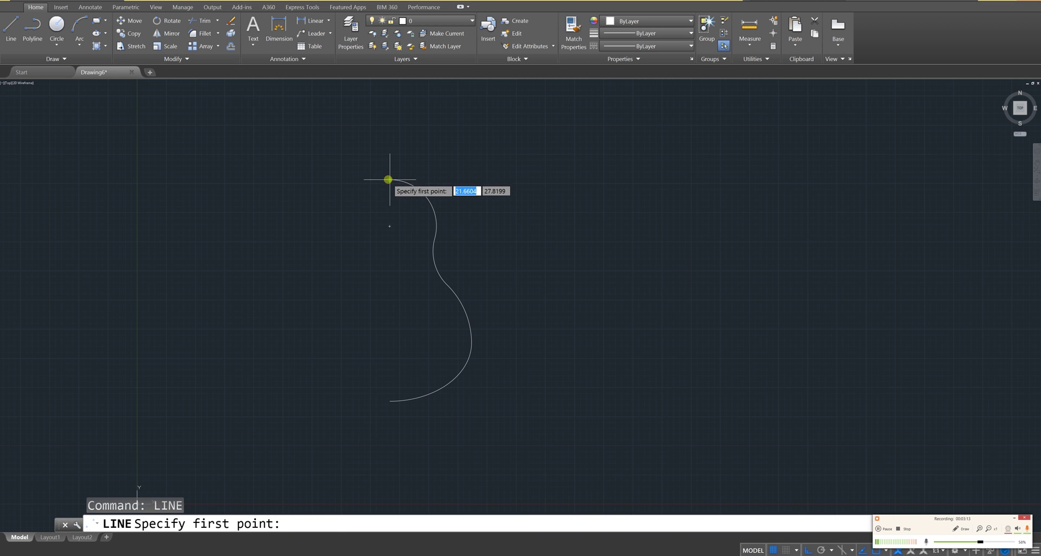
left_click(390, 177)
type("1.5")
key("Return")
key("Escape")
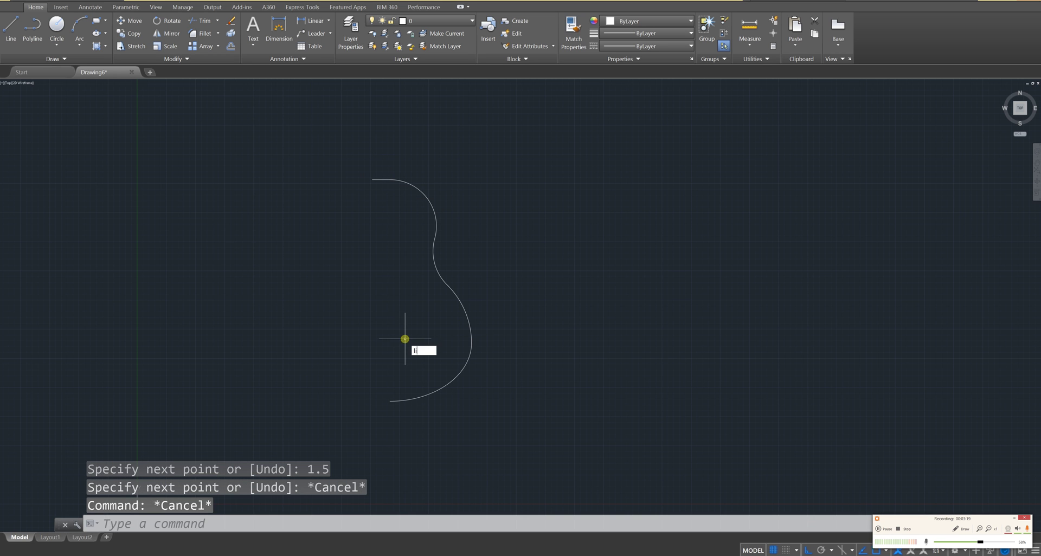
key("Return")
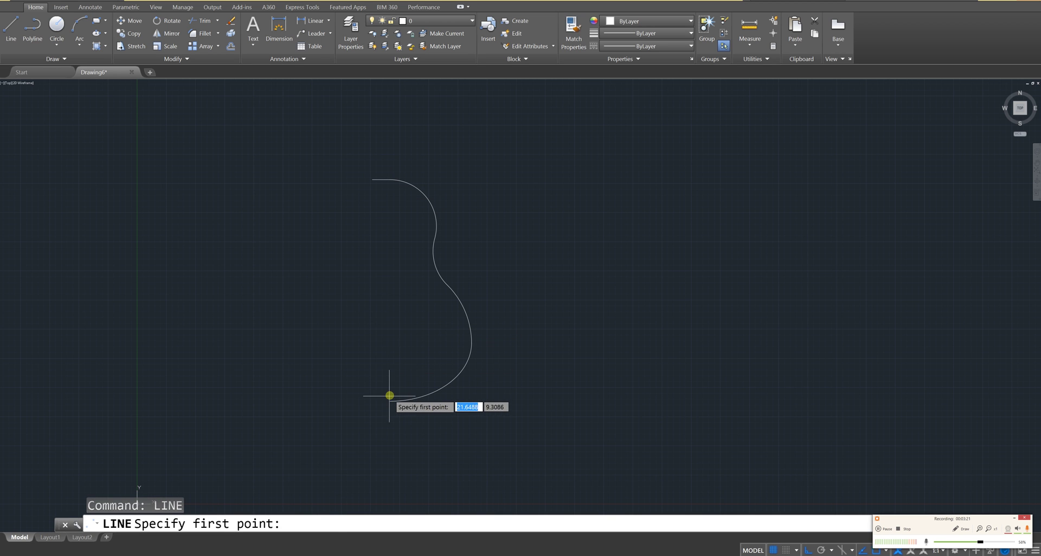
left_click(388, 401)
type("1.5")
key("Return")
key("Escape")
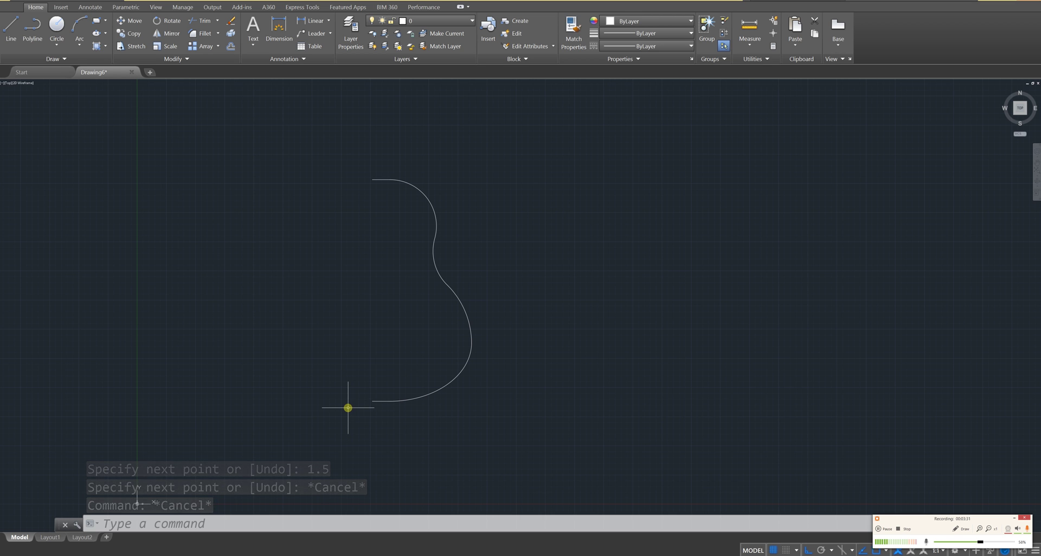
Step: Mirror the six half-outline objects about a vertical axis through the top line's end, keeping the originals
type("mirror")
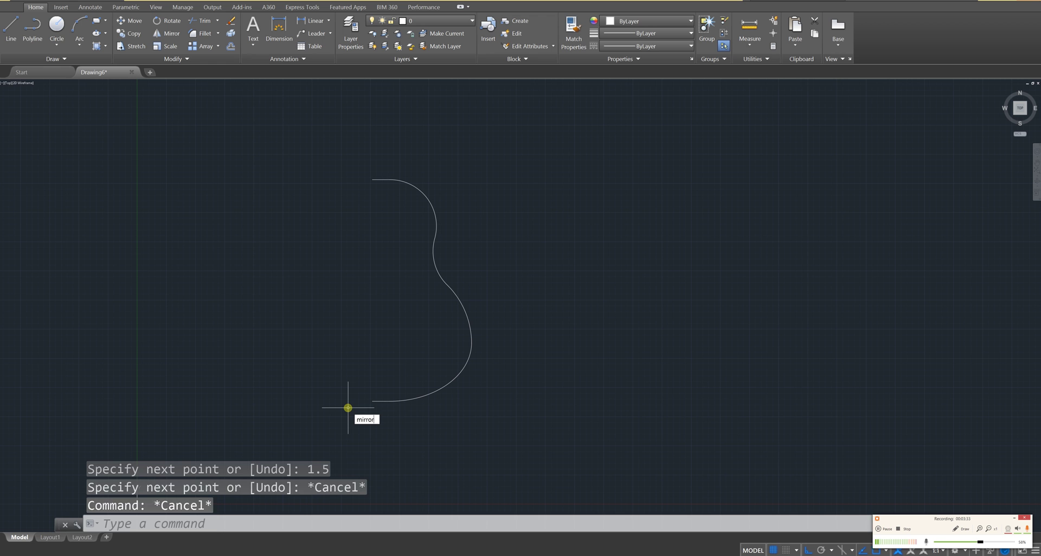
key("Return")
left_click(531, 445)
left_click(270, 144)
key("Return")
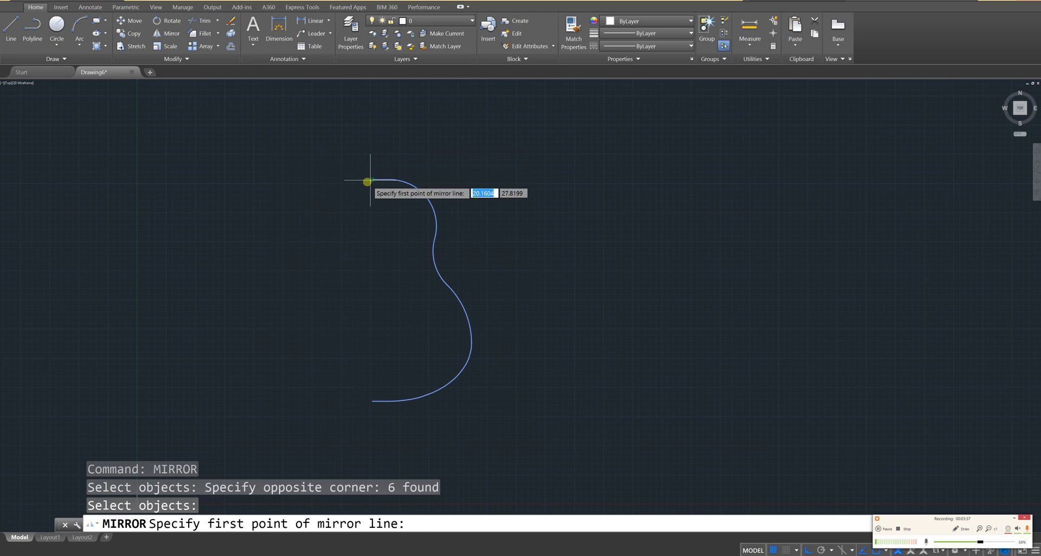
left_click(371, 179)
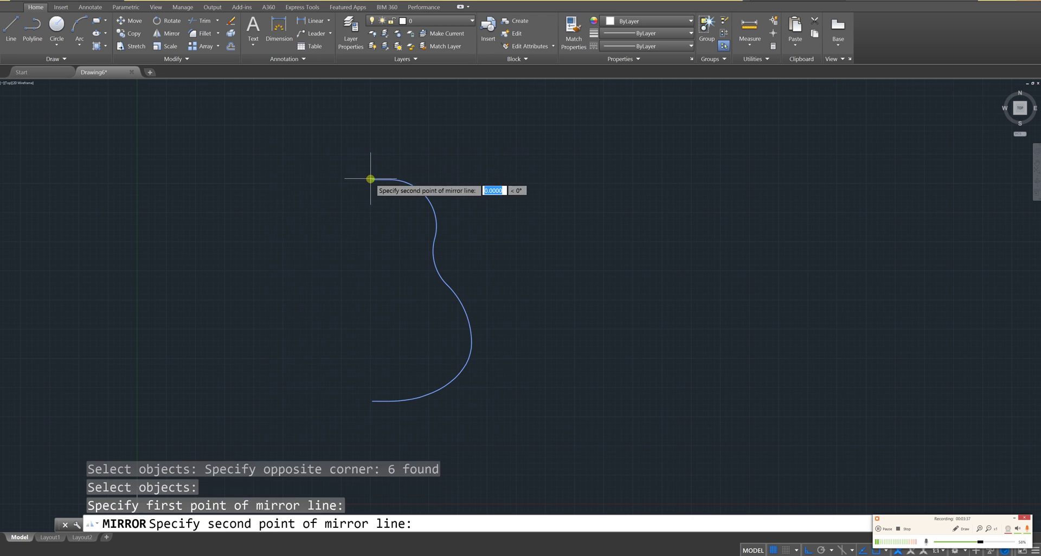
left_click(382, 255)
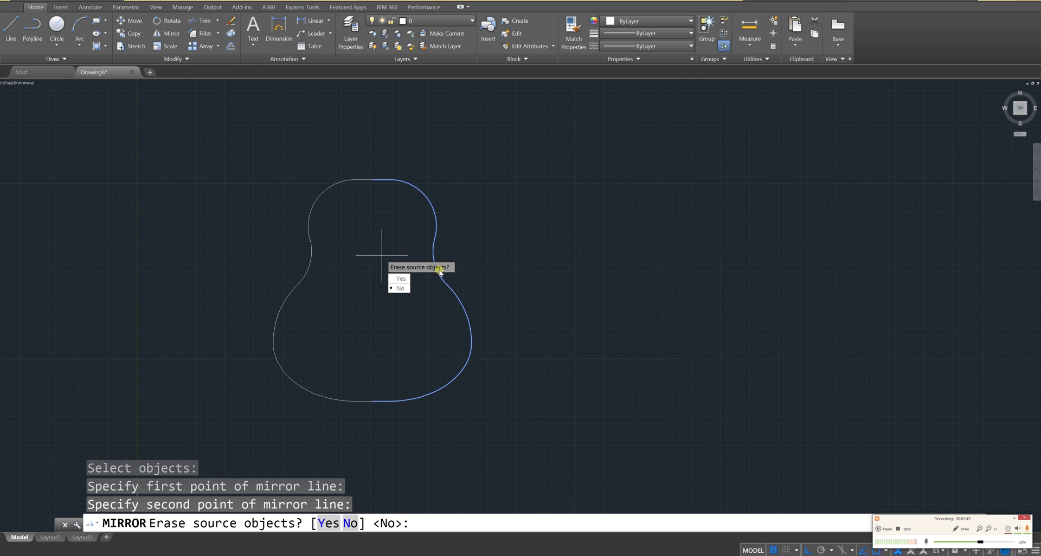
left_click(400, 288)
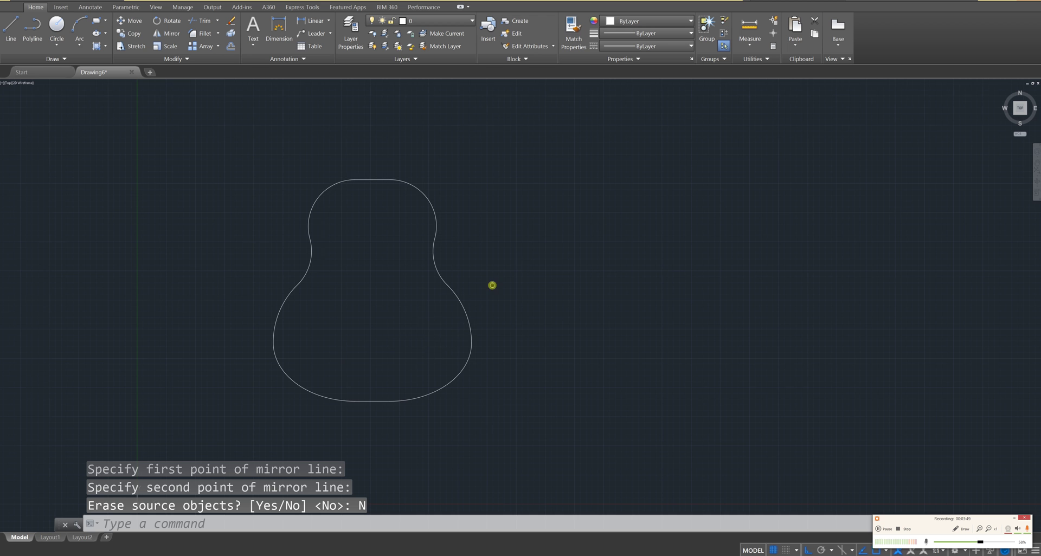
mouse_move(492, 285)
middle_mouse_down()
mouse_move(579, 360)
mouse_move(567, 298)
mouse_move(456, 256)
mouse_move(536, 308)
middle_mouse_up()
Step: Draw a 17-unit vertical line straight up from the body's top centre
mouse_move(509, 244)
middle_mouse_down()
mouse_move(492, 331)
mouse_move(487, 314)
mouse_move(557, 170)
mouse_move(493, 251)
middle_mouse_up()
key("Escape")
key("Escape")
key("Escape")
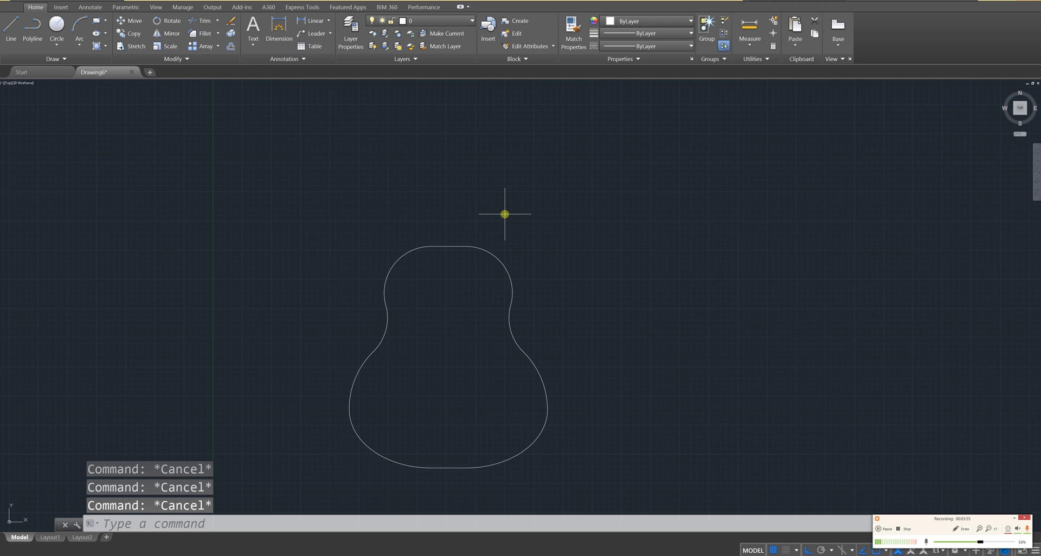
type("line")
key("Return")
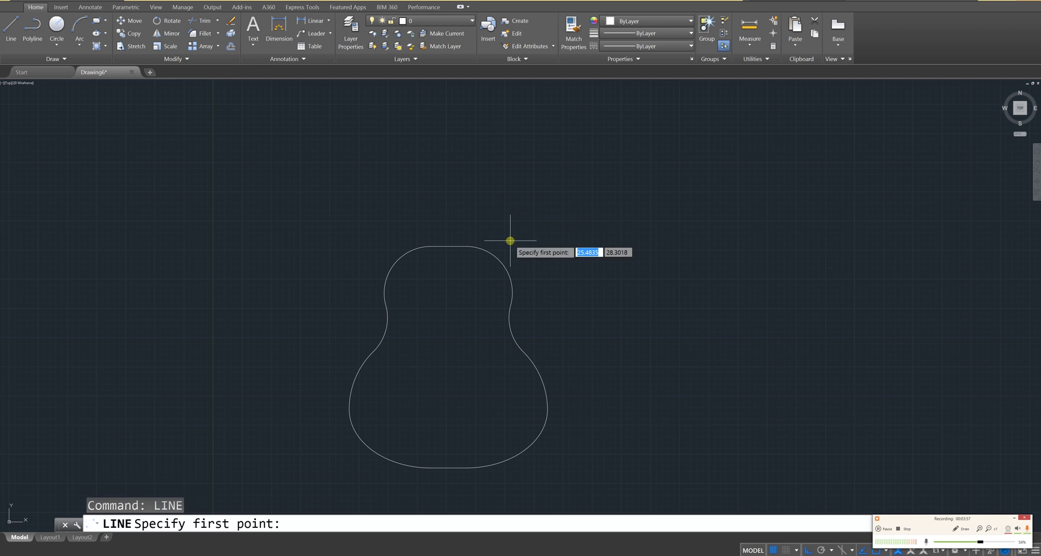
left_click(447, 247)
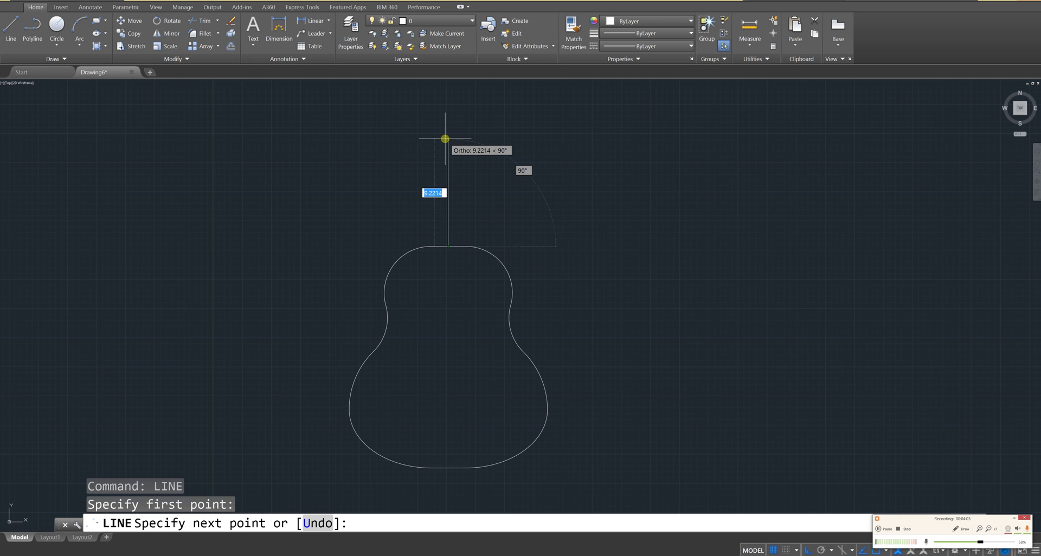
type("17")
key("Return")
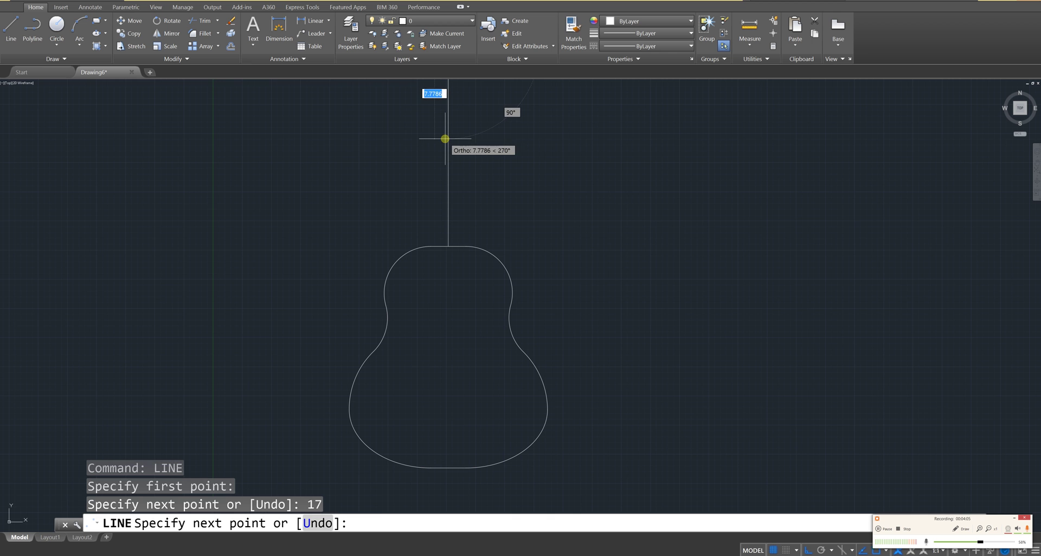
scroll(447, 217, "down", 2)
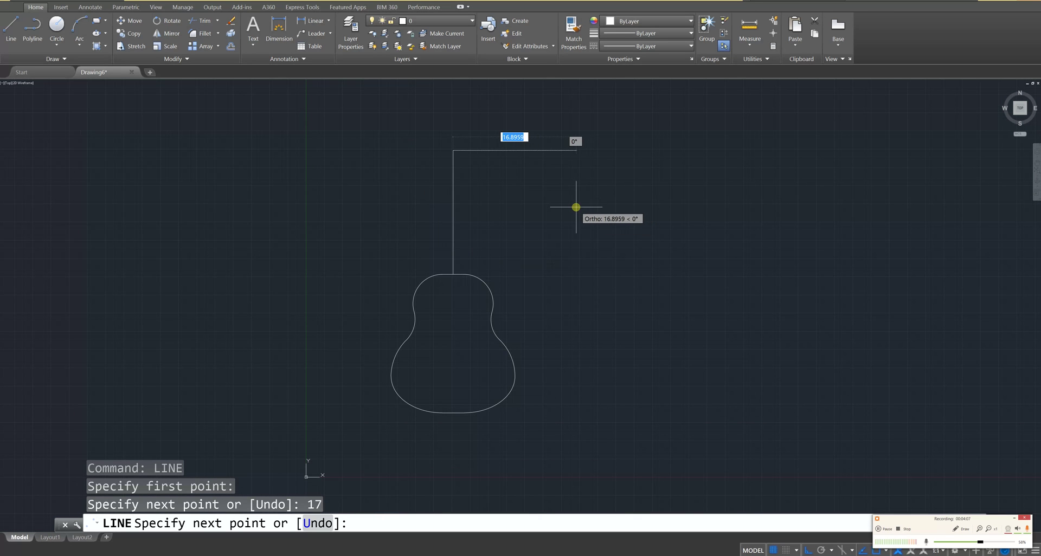
scroll(575, 207, "up", 2)
scroll(545, 220, "down", 2)
key("Escape")
key("Escape")
key("Escape")
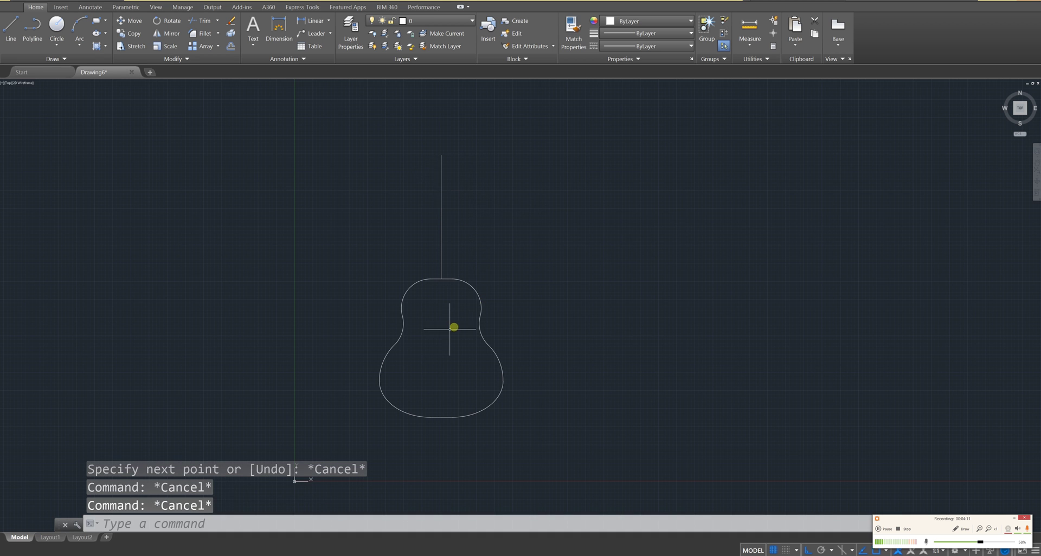
scroll(454, 328, "up", 2)
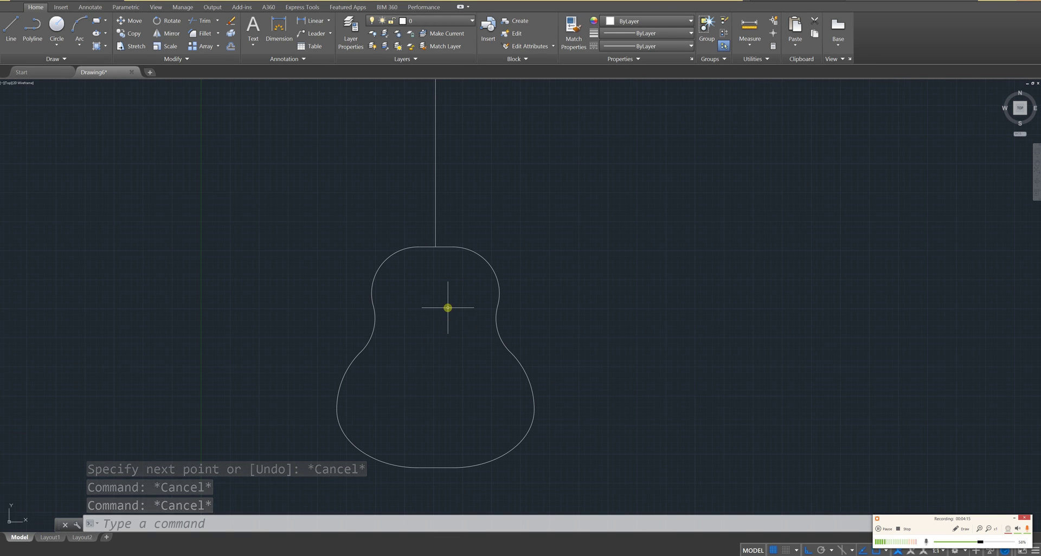
Step: Draw a radius-2.5 circle centred 7 units below the neck's base
type("cir")
key("Return")
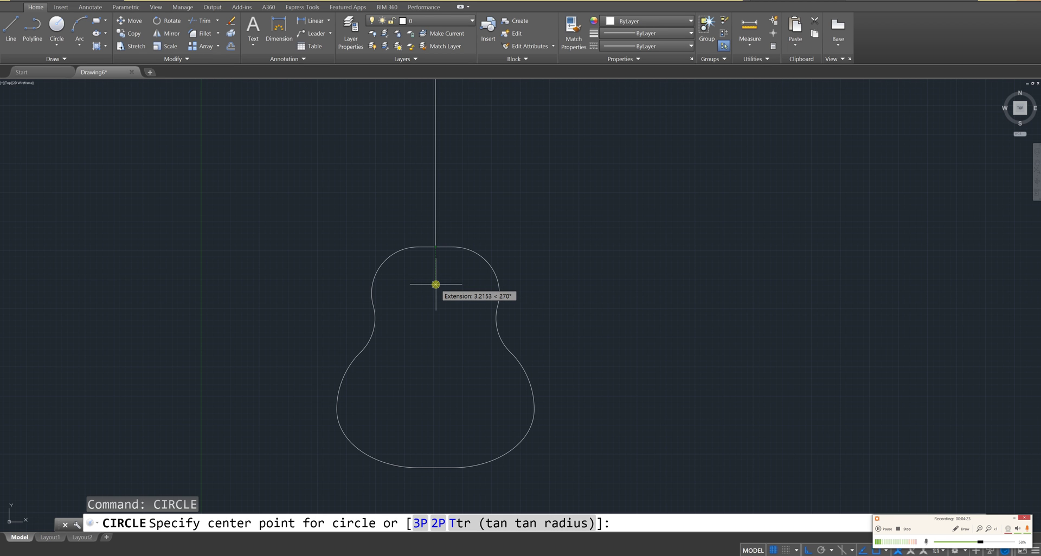
type("7")
key("Return")
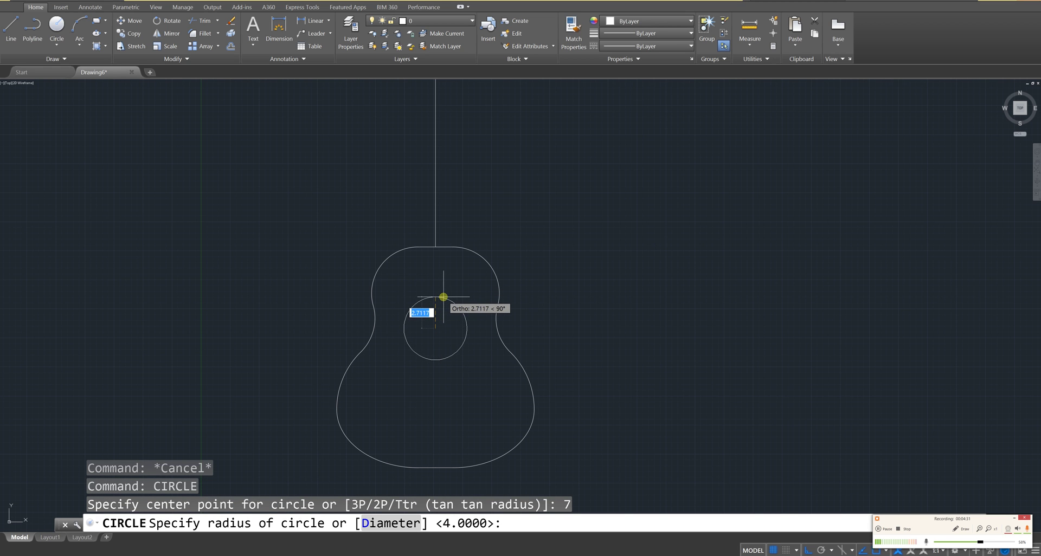
type("2.5")
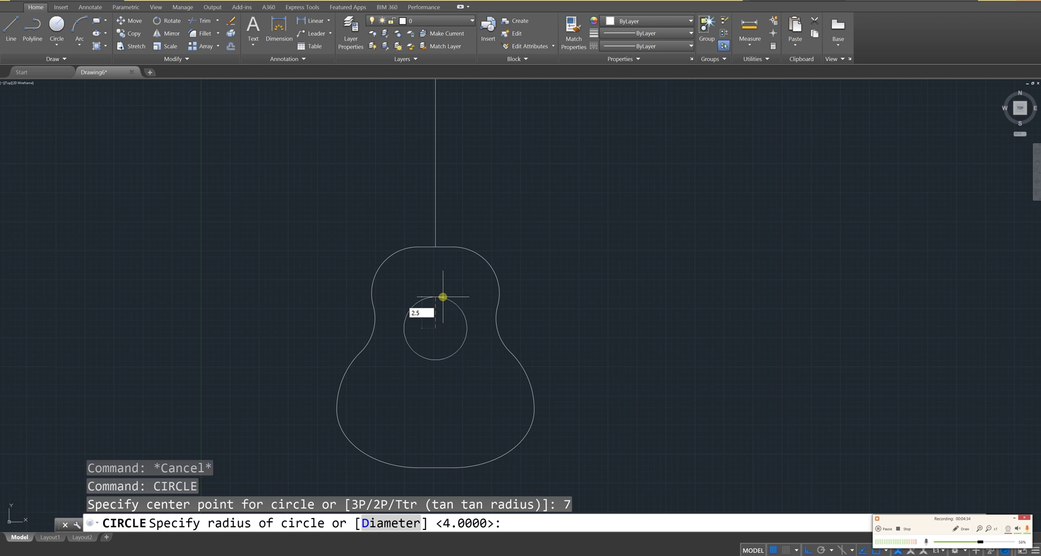
key("Return")
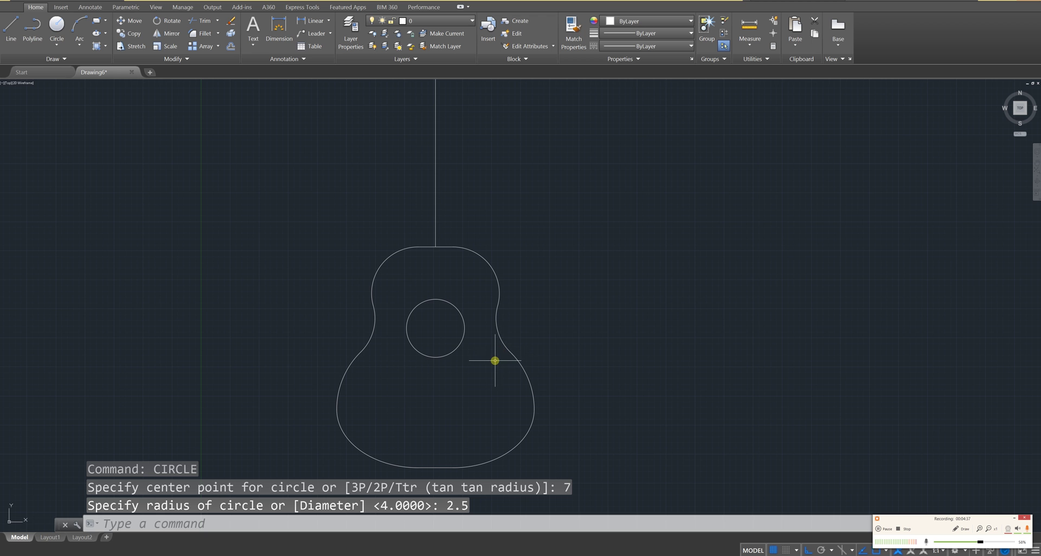
Step: Draw a 1.5-unit horizontal line to the left of the neck's upper part
middle_click_drag(466, 300, 402, 407)
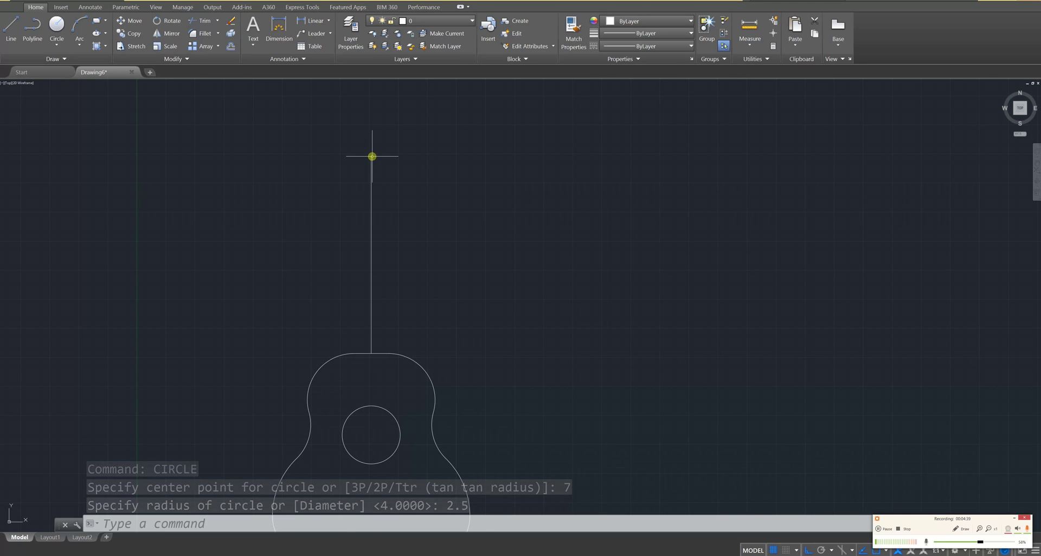
scroll(383, 175, "up", 3)
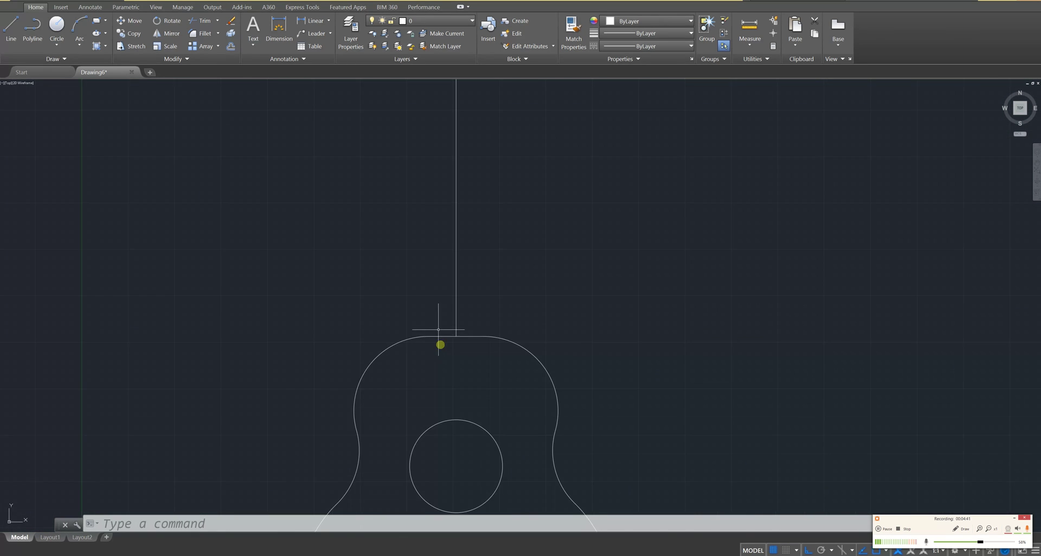
scroll(435, 263, "down", 2)
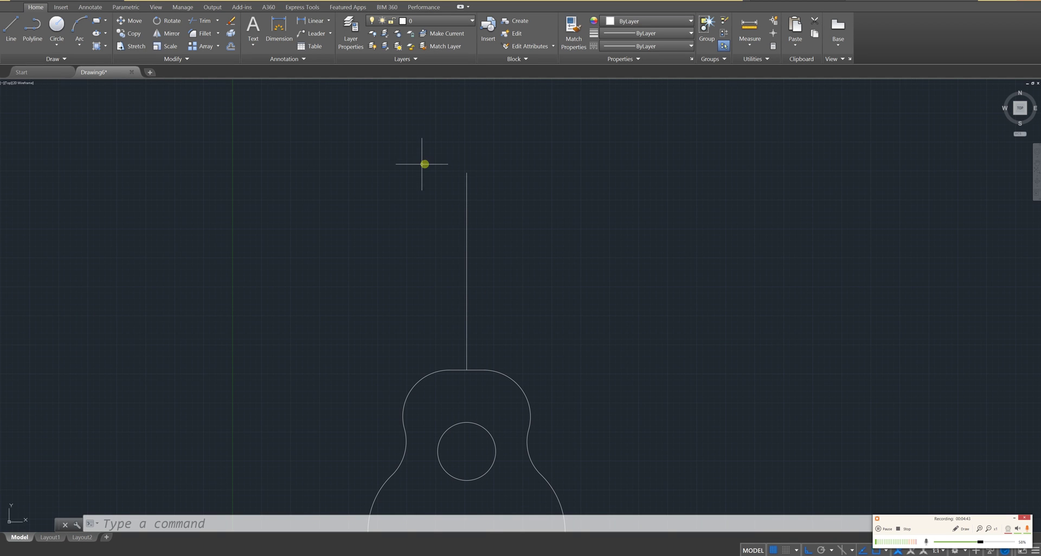
scroll(467, 254, "up", 2)
key("Escape")
key("Escape")
type("l")
key("Return")
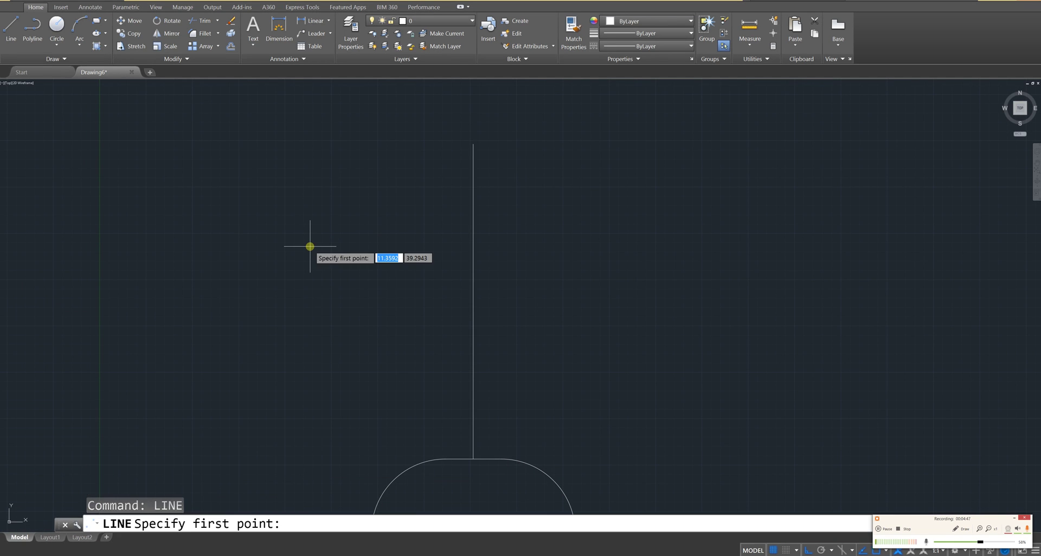
left_click(287, 223)
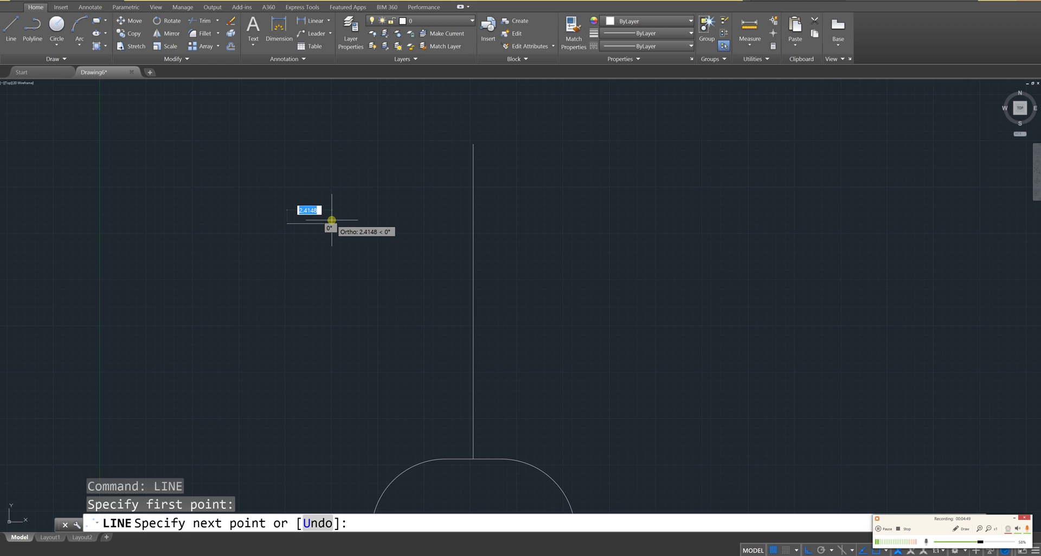
type("1")
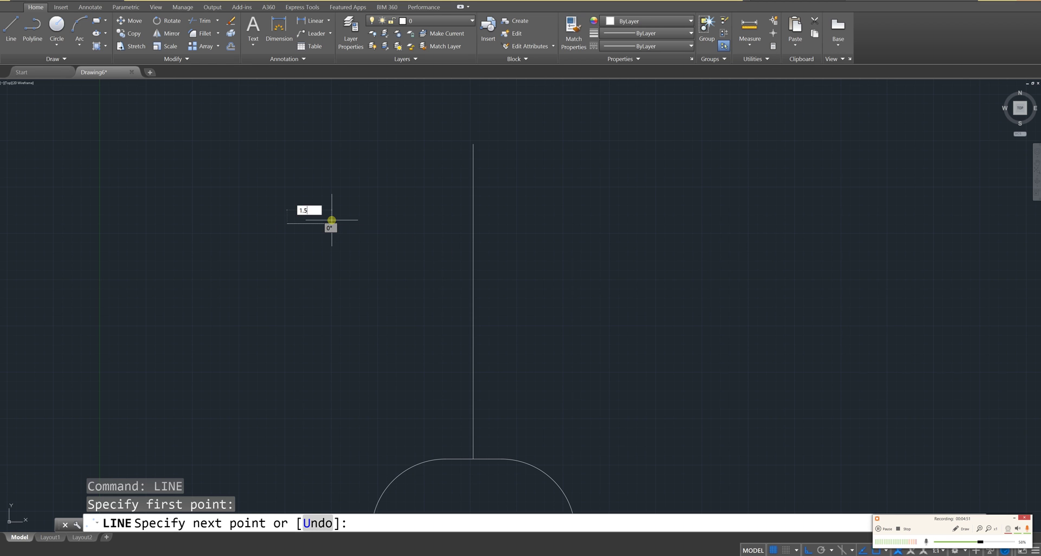
type(".5")
key("Return")
key("Escape")
key("Escape")
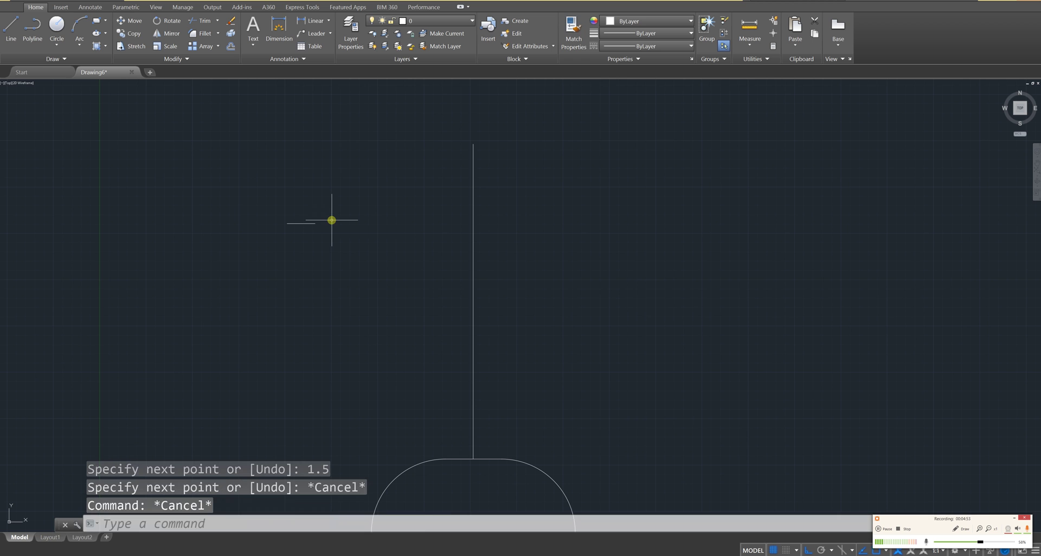
middle_click_drag(360, 243, 422, 241)
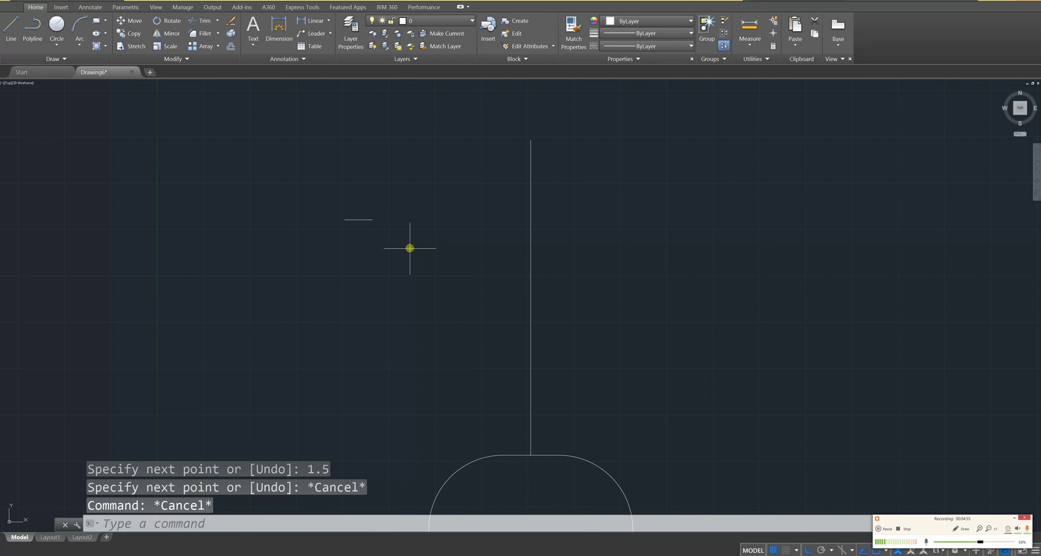
Step: Move the short horizontal line up so it caps the top end of the neck line
left_click(415, 255)
left_click(299, 180)
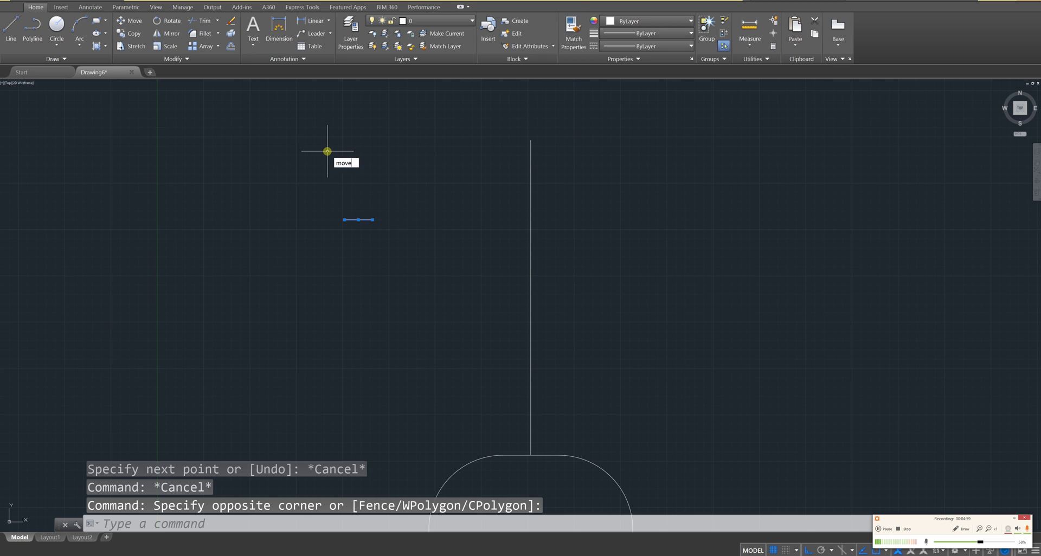
key("Return")
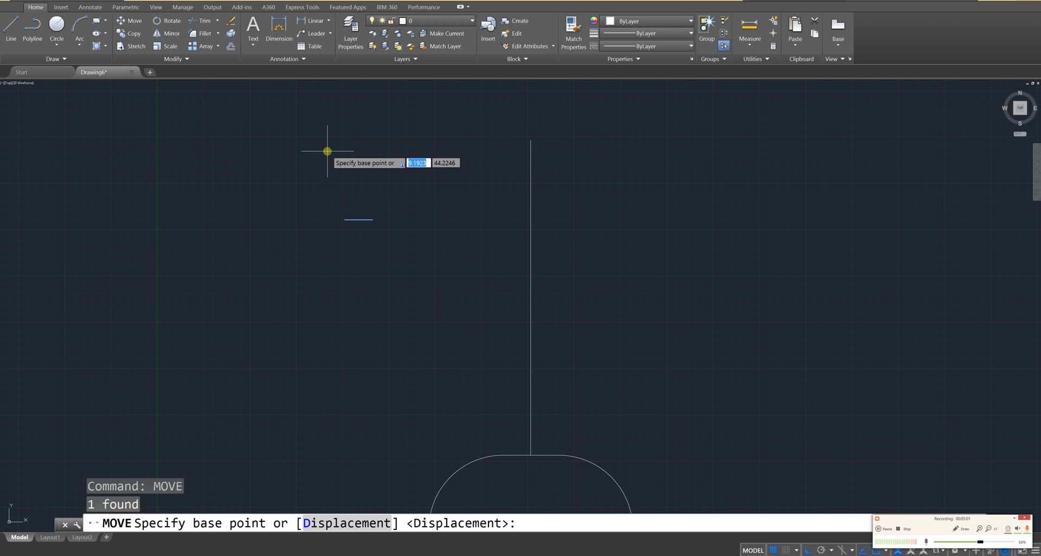
left_click(355, 222)
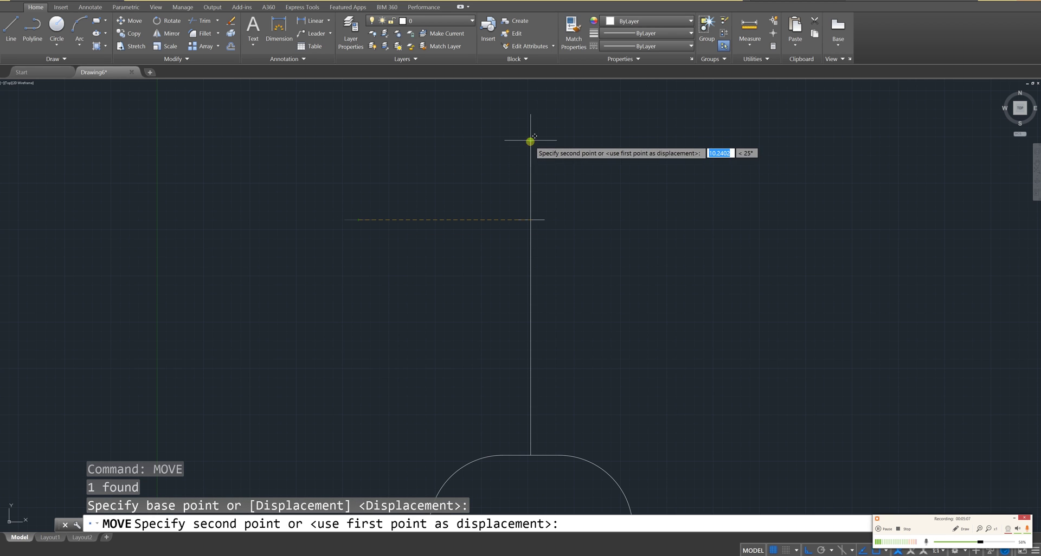
left_click(532, 141)
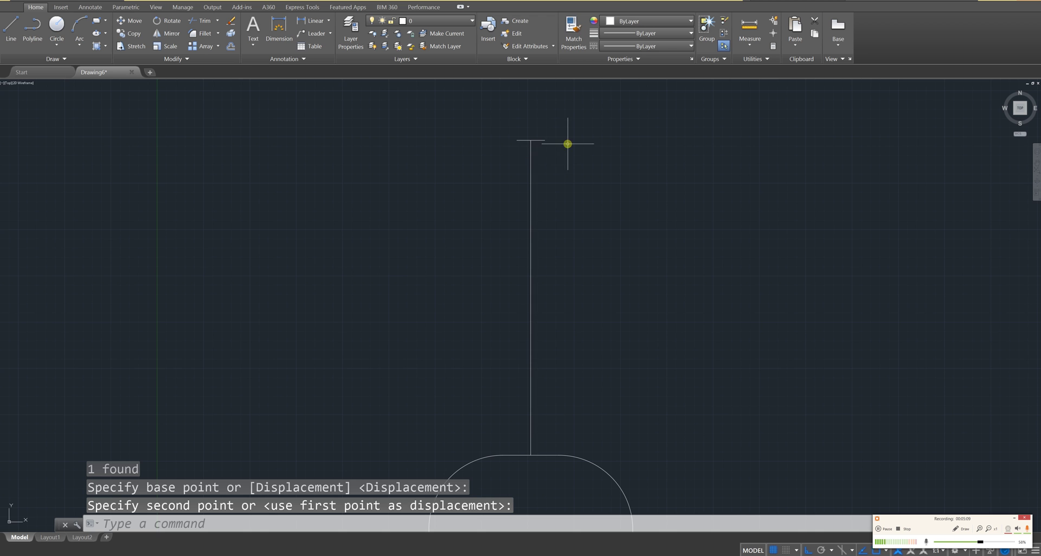
scroll(663, 382, "down", 5)
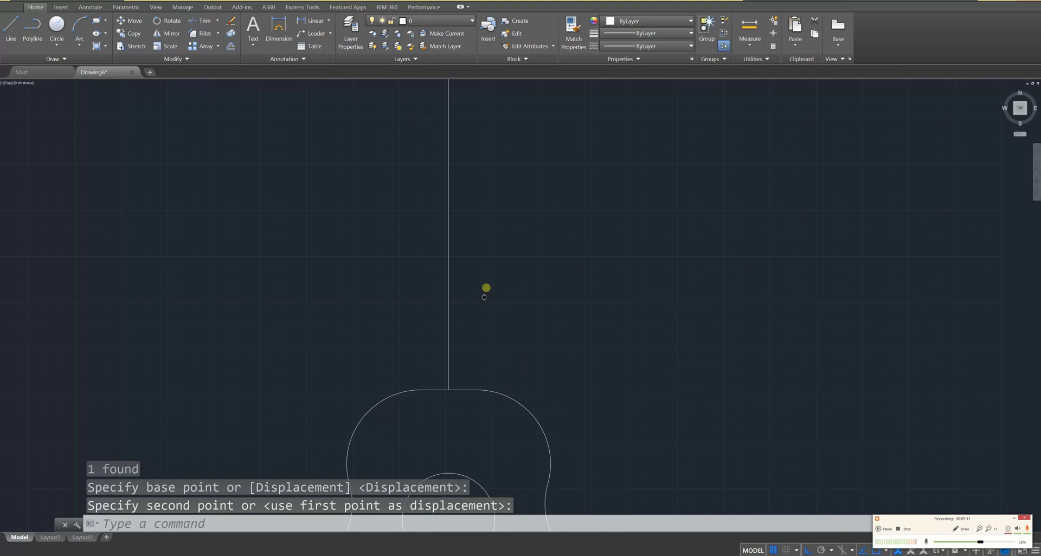
middle_click_drag(494, 329, 427, 302)
scroll(466, 296, "up", 3)
Step: Draw a slanted line from the neck cap's right end down to the top of the sound hole
key("Escape")
key("Escape")
key("Escape")
type("li")
key("Return")
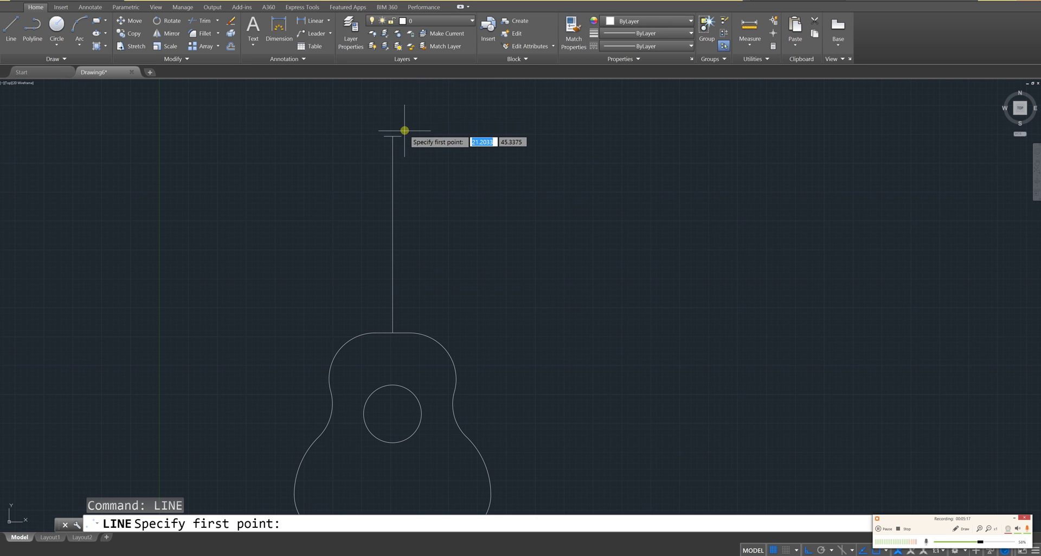
left_click(401, 136)
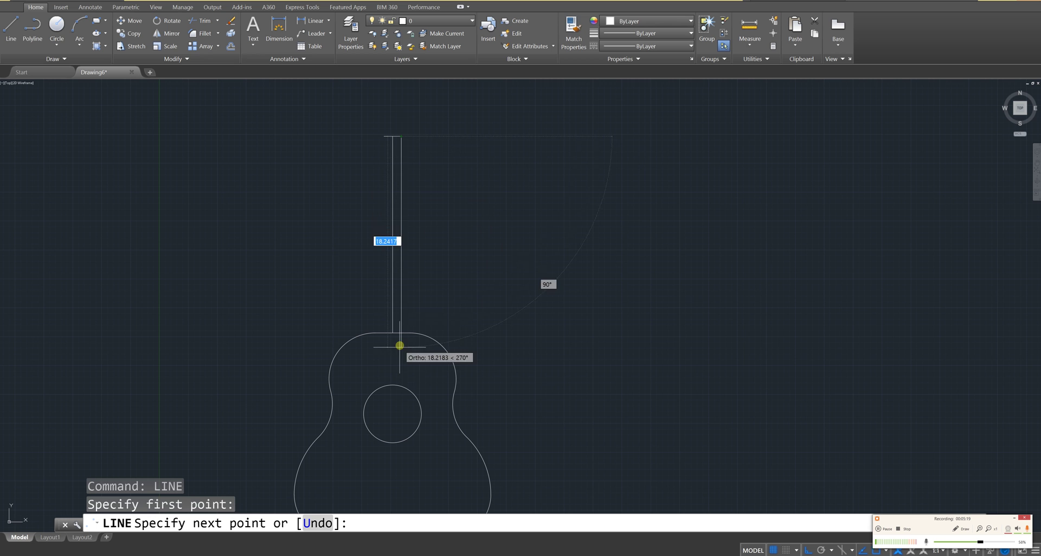
left_click(409, 391)
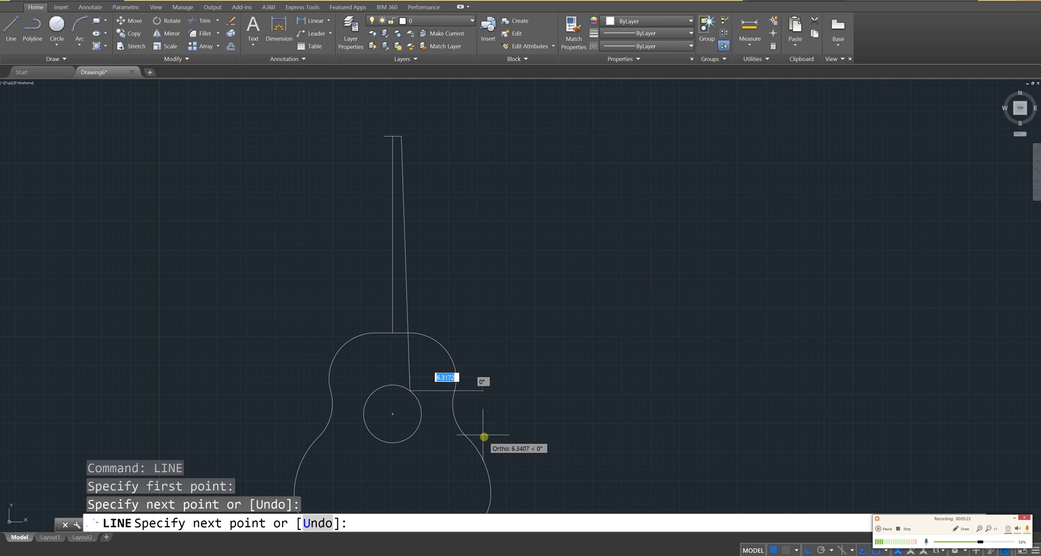
key("Escape")
key("Escape")
key("Escape")
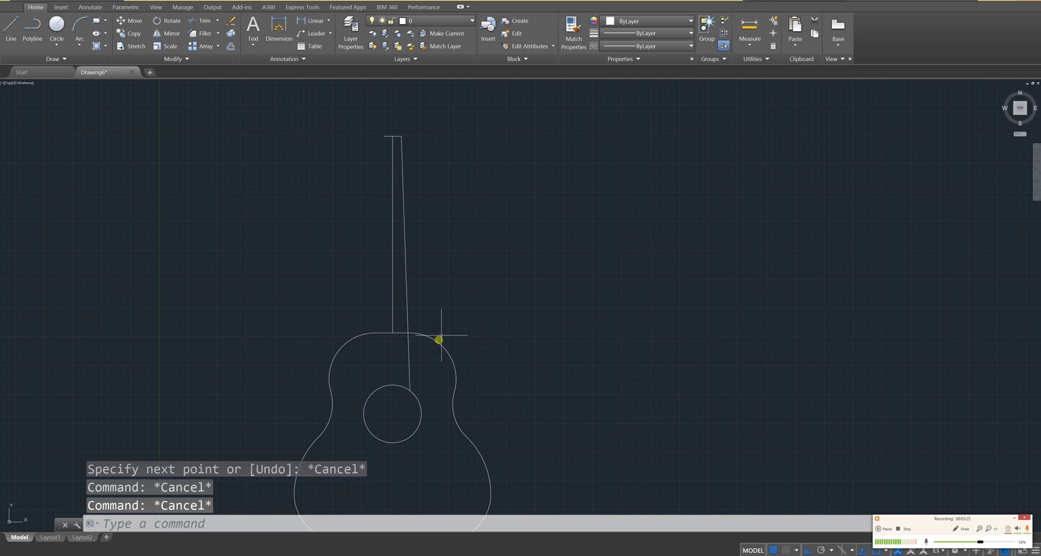
Step: Mirror the slanted neck edge about the vertical centre line, keeping the original
type("mirror")
key("Return")
left_click(438, 300)
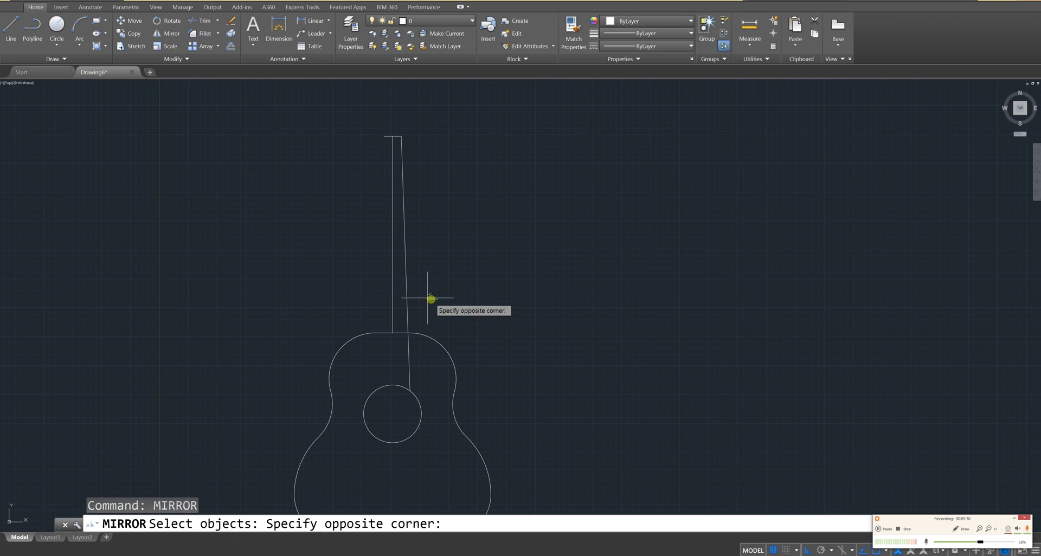
left_click(403, 273)
key("Return")
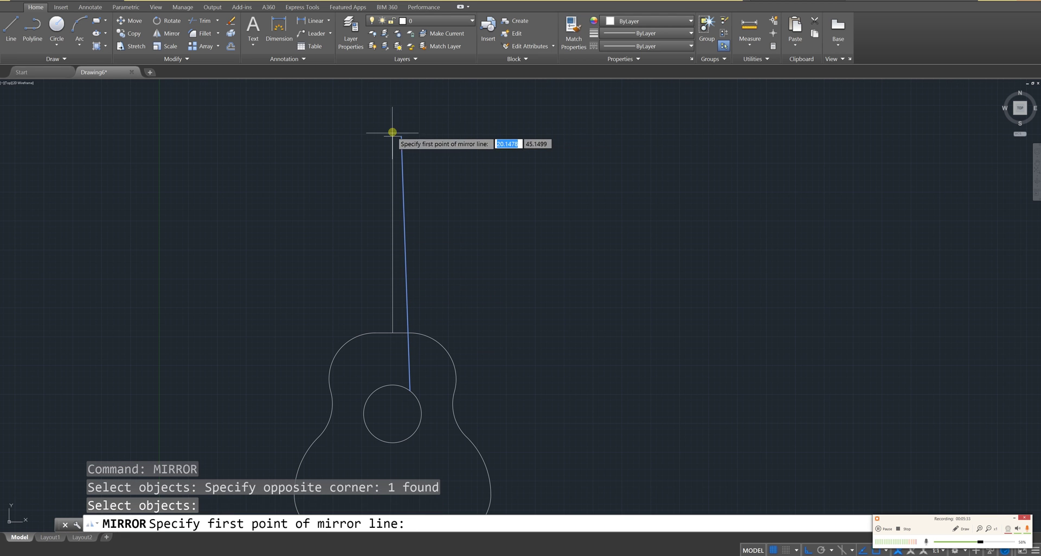
left_click(392, 132)
left_click(391, 109)
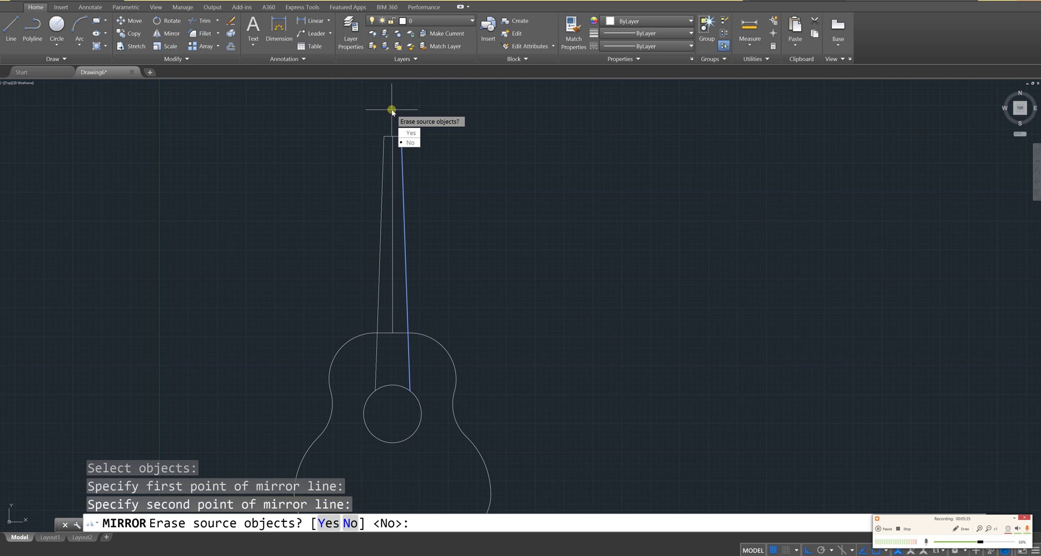
left_click(412, 144)
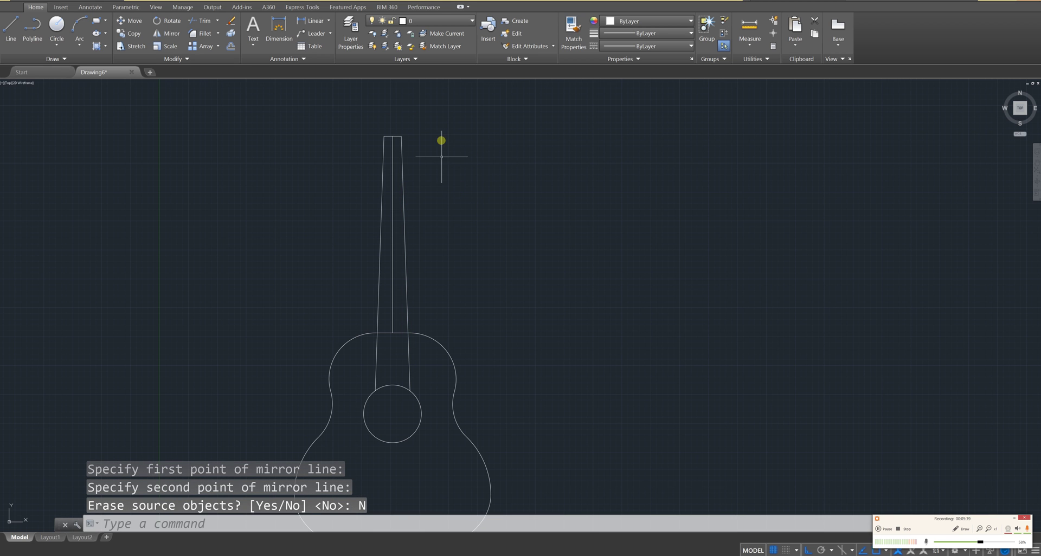
key("Escape")
key("Escape")
key("Escape")
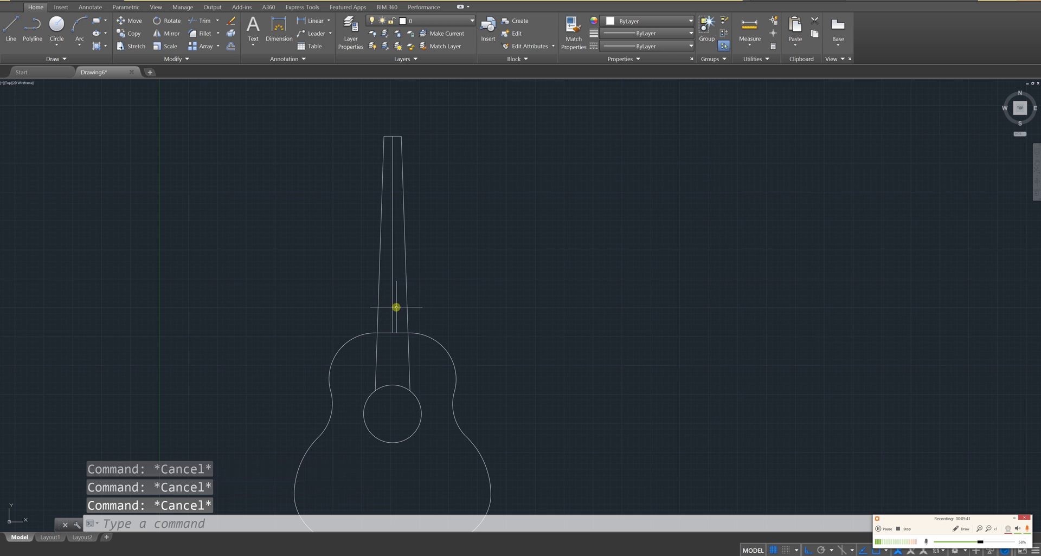
Step: Delete the vertical centre line of the neck
left_click(395, 304)
left_click(385, 290)
key("Delete")
key("Escape")
key("Escape")
middle_click_drag(465, 316, 533, 275)
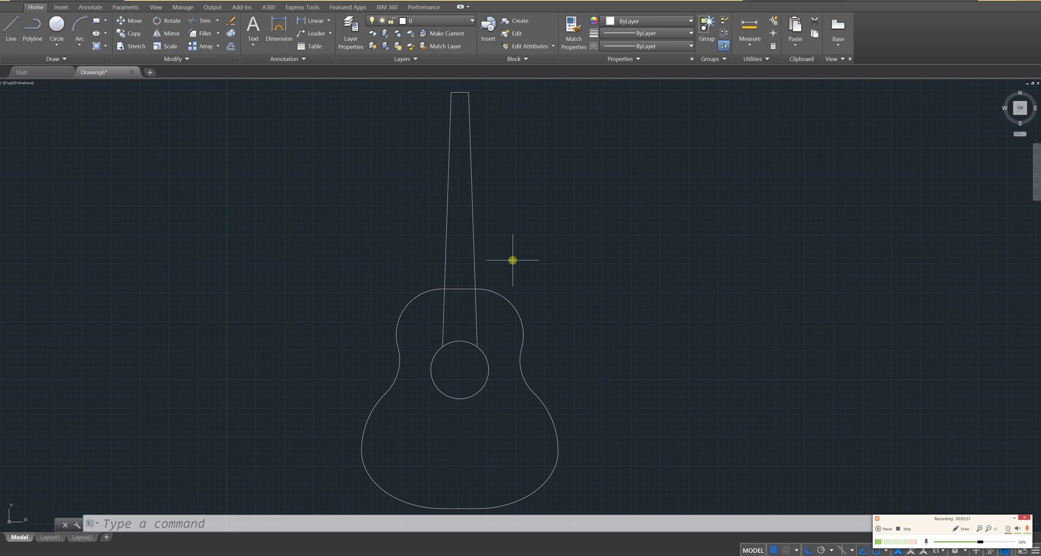
Step: Copy the neck and upper body arc 12.63 units to the left of the guitar
type("copy")
key("Return")
middle_click_drag(493, 302, 485, 348)
left_click(531, 340)
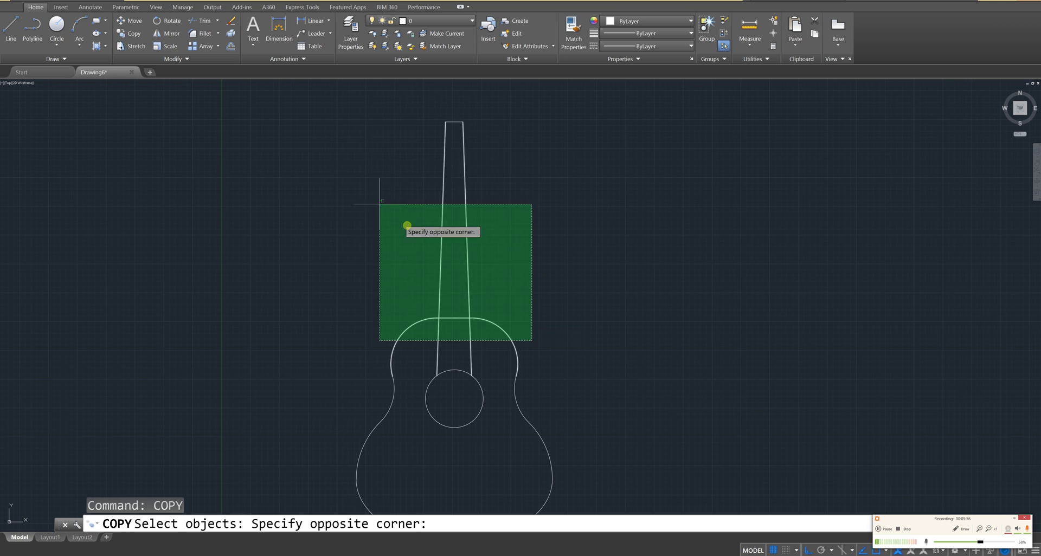
left_click(364, 108)
key("Return")
left_click(439, 318)
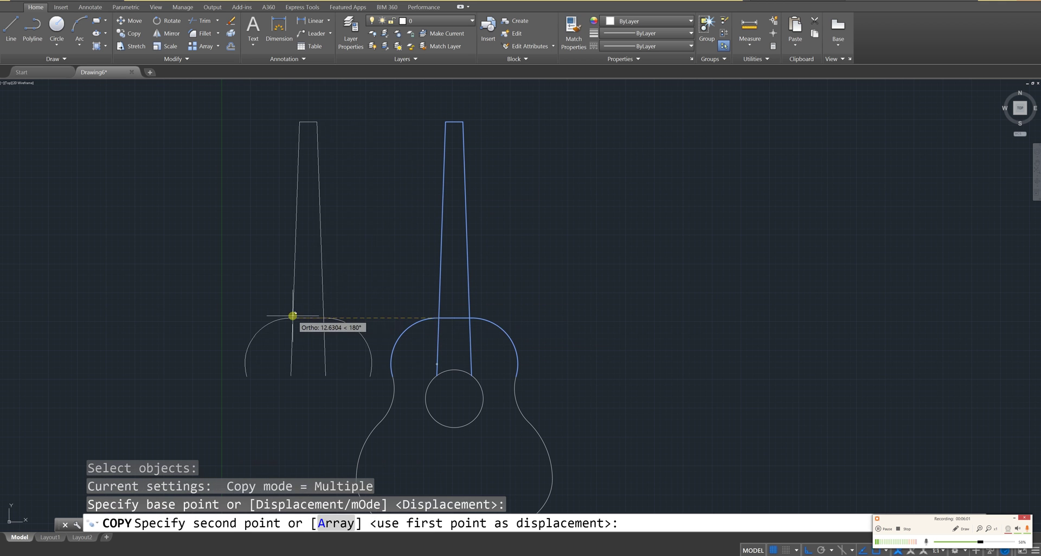
key("Escape")
key("Escape")
key("Escape")
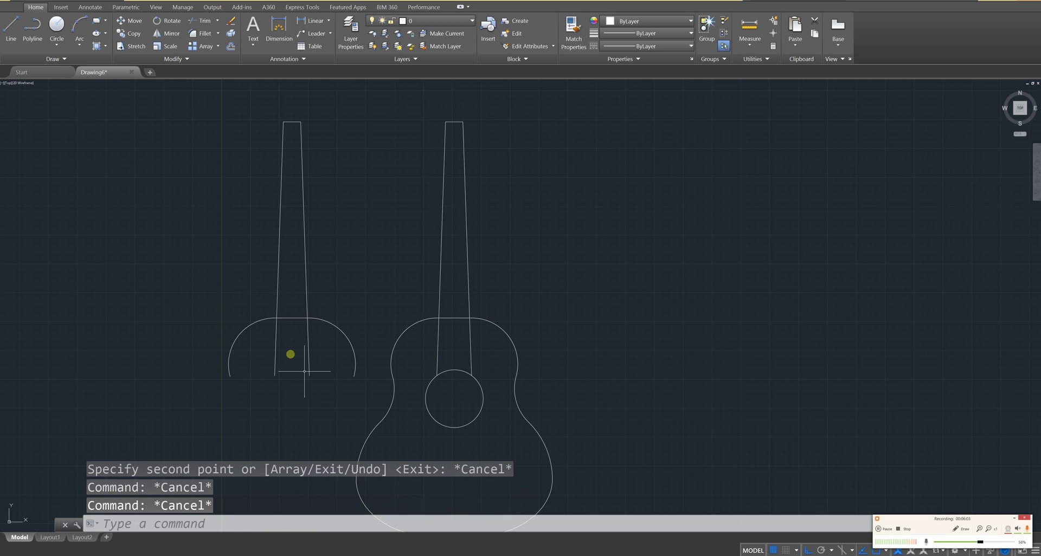
scroll(311, 376, "down", 2)
scroll(309, 372, "up", 5)
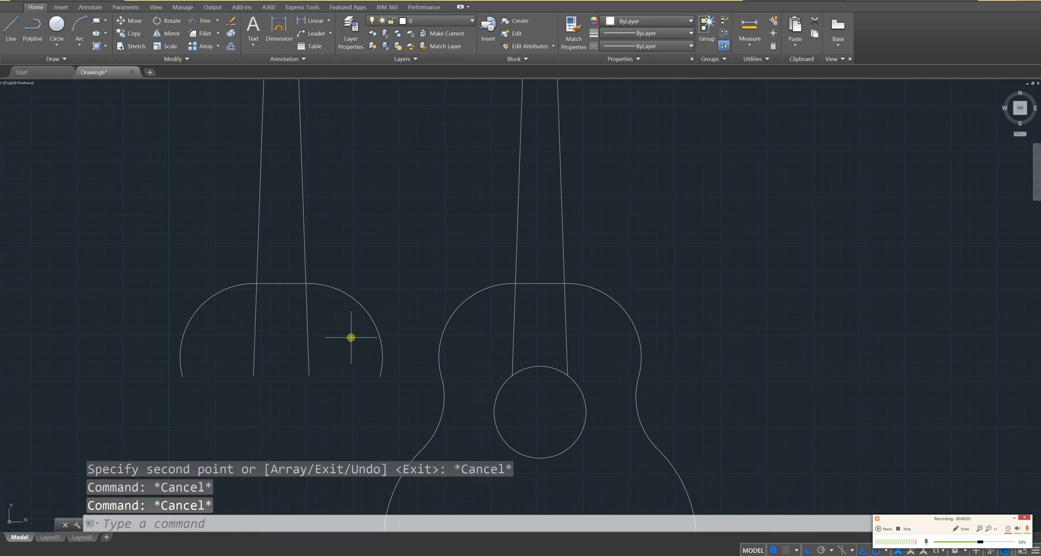
scroll(353, 342, "down", 4)
key("Return")
Step: Trim the copied neck lines back where they run inside the body arc
left_click(369, 174)
left_click(297, 324)
key("Return")
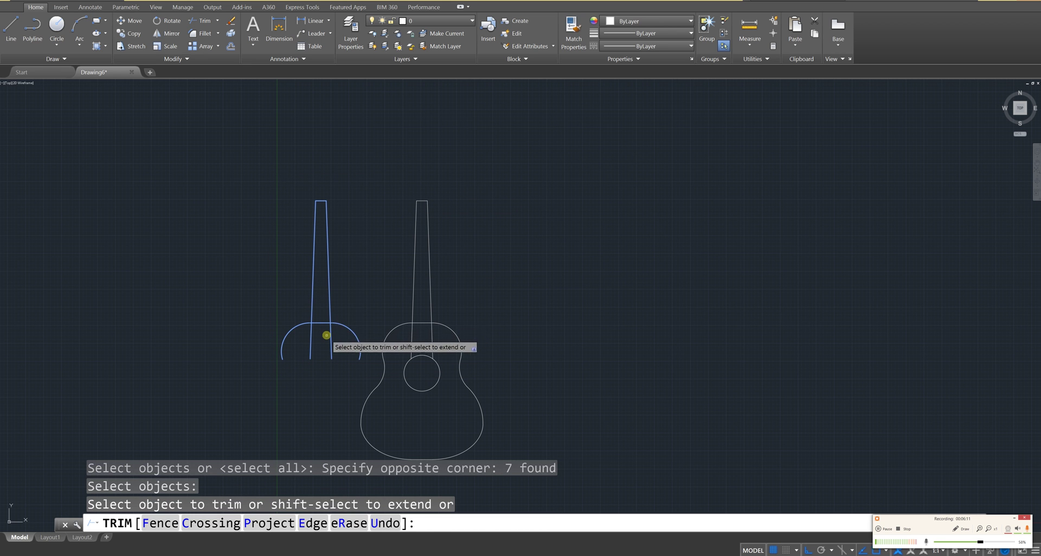
left_click(331, 343)
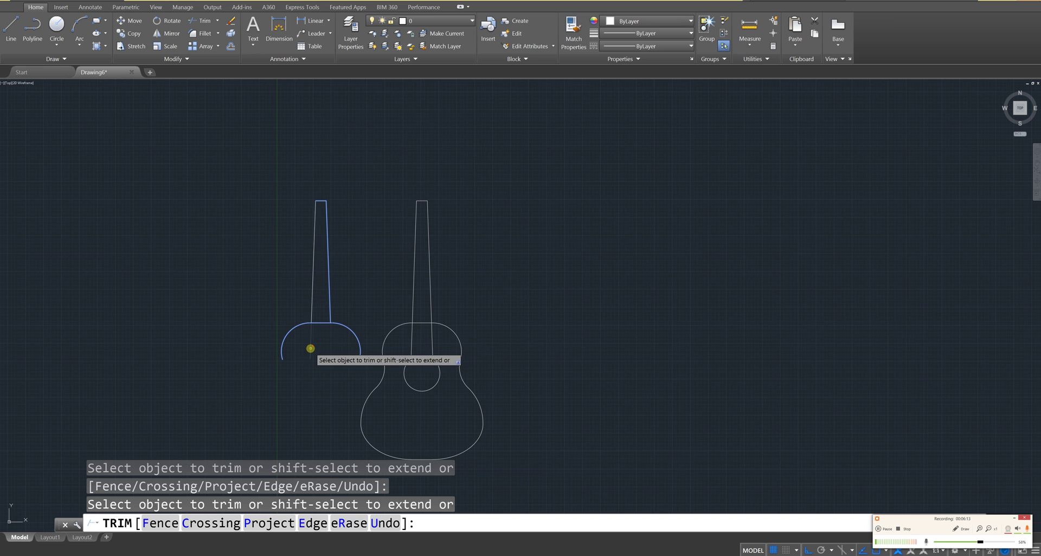
left_click(311, 347)
scroll(315, 354, "up", 3)
key("Return")
key("Escape")
key("Escape")
Step: Erase the upper-left and upper-right body arcs from the left copy
left_click_drag(317, 357, 215, 249)
key("Delete")
left_click(441, 260)
left_click(371, 343)
key("Delete")
scroll(307, 267, "up", 4)
scroll(310, 269, "up", 2)
scroll(260, 309, "up", 2)
scroll(268, 314, "down", 4)
scroll(358, 326, "up", 3)
key("Escape")
key("Escape")
Step: Stretch the bottom line's end to the neck corner, closing the tapered neck outline
left_click(383, 289)
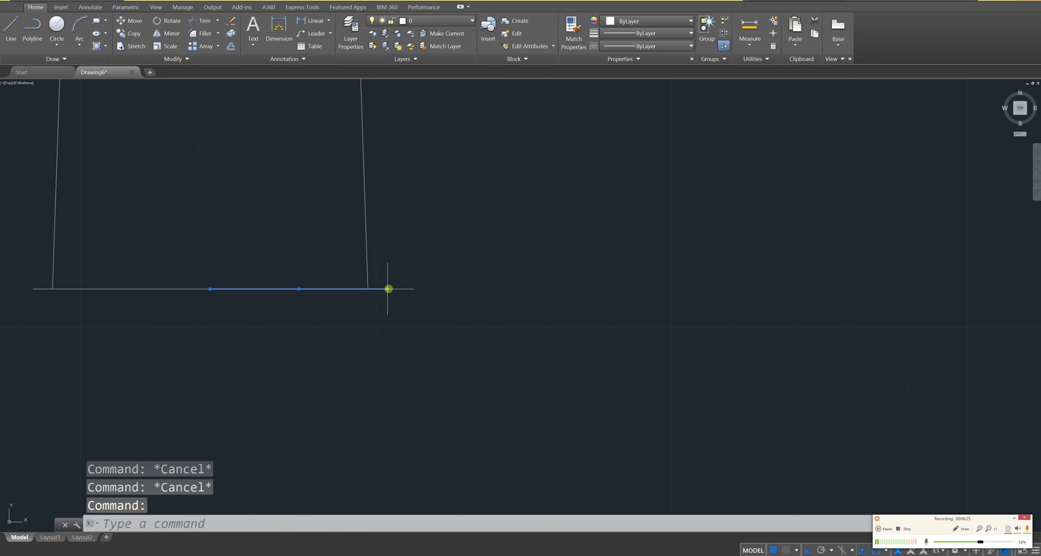
left_click(388, 288)
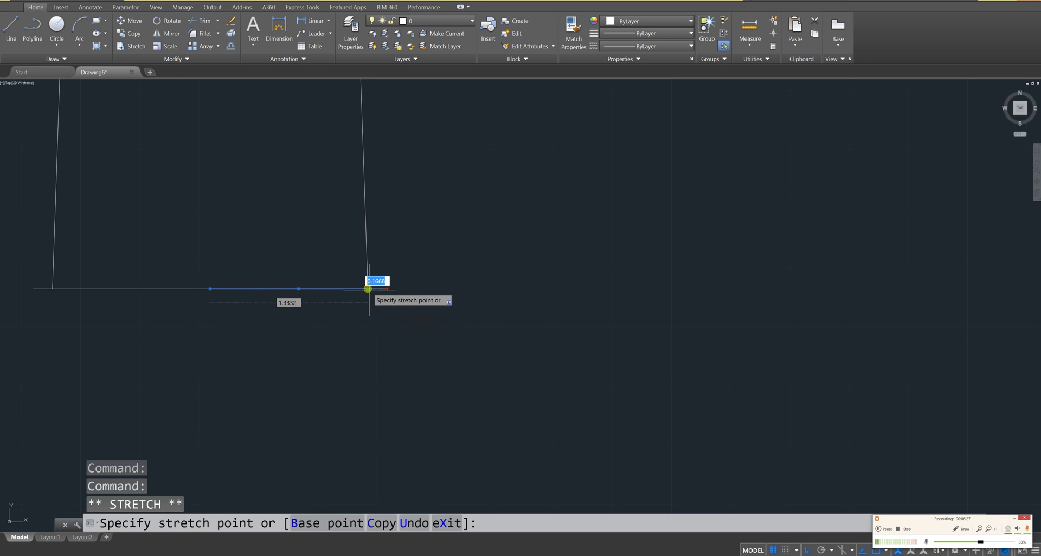
key("Escape")
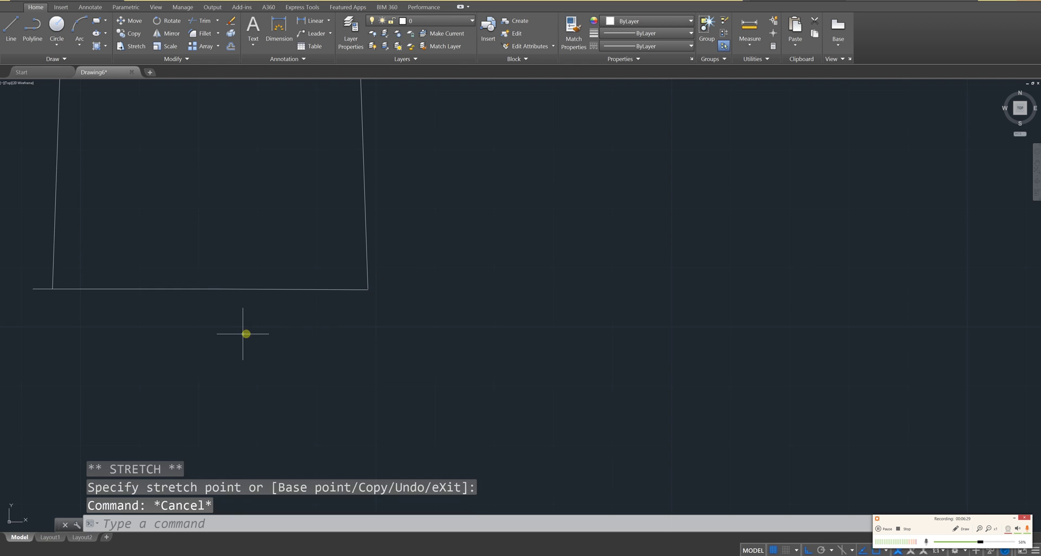
scroll(168, 319, "up", 2)
middle_click_drag(168, 319, 309, 308)
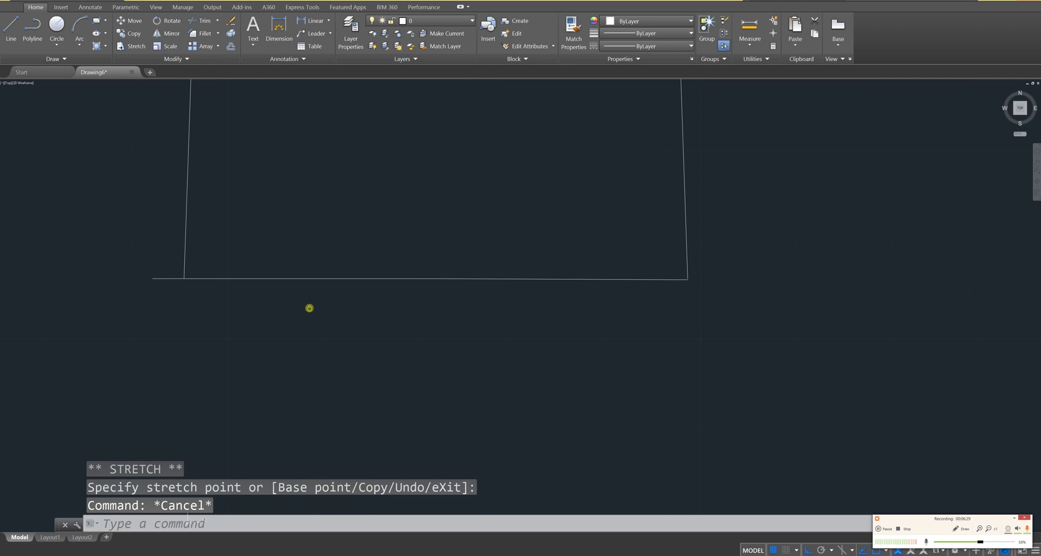
left_click(163, 278)
left_click(152, 278)
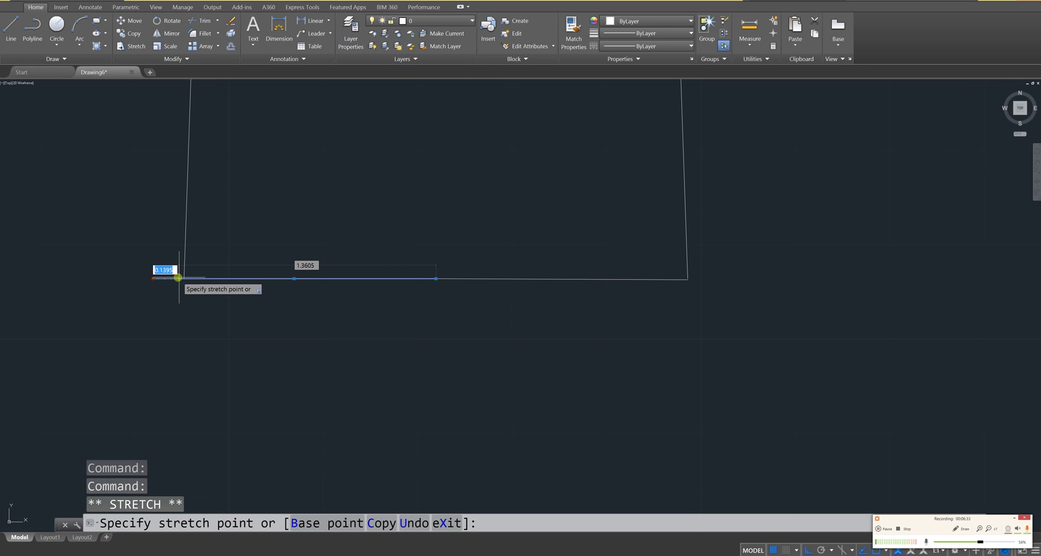
key("Down")
left_click(184, 279)
scroll(360, 341, "down", 5)
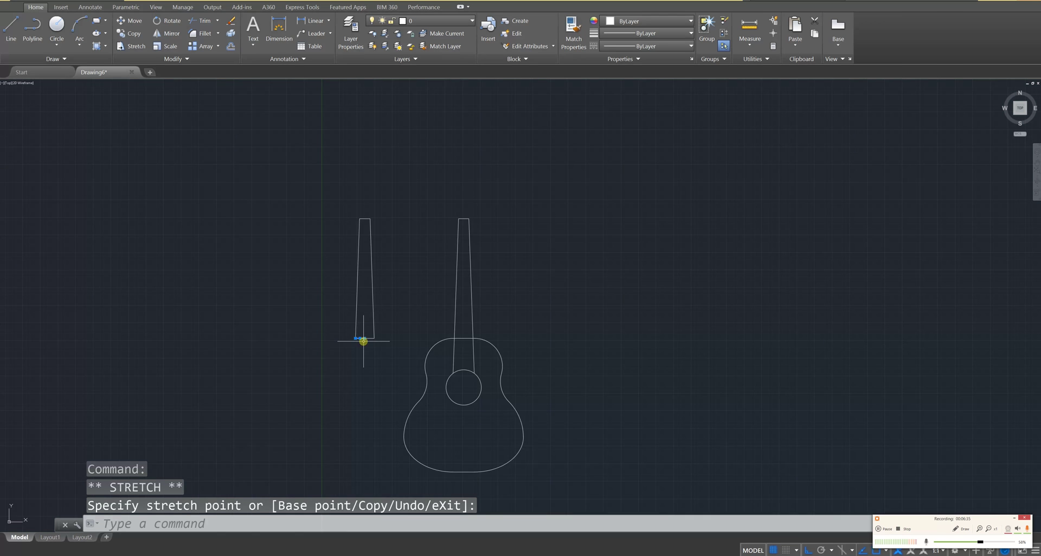
middle_click_drag(376, 342, 397, 326)
key("Escape")
key("Escape")
key("Escape")
Step: Copy the neck, body arcs and sound hole circle to a spot above the guitar
scroll(399, 342, "up", 6)
scroll(412, 358, "down", 4)
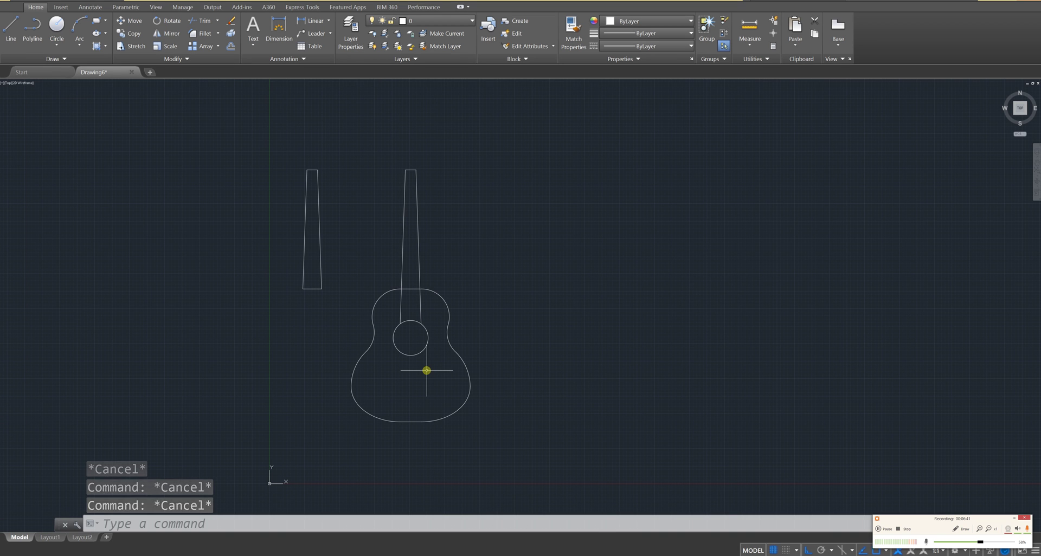
scroll(427, 370, "up", 2)
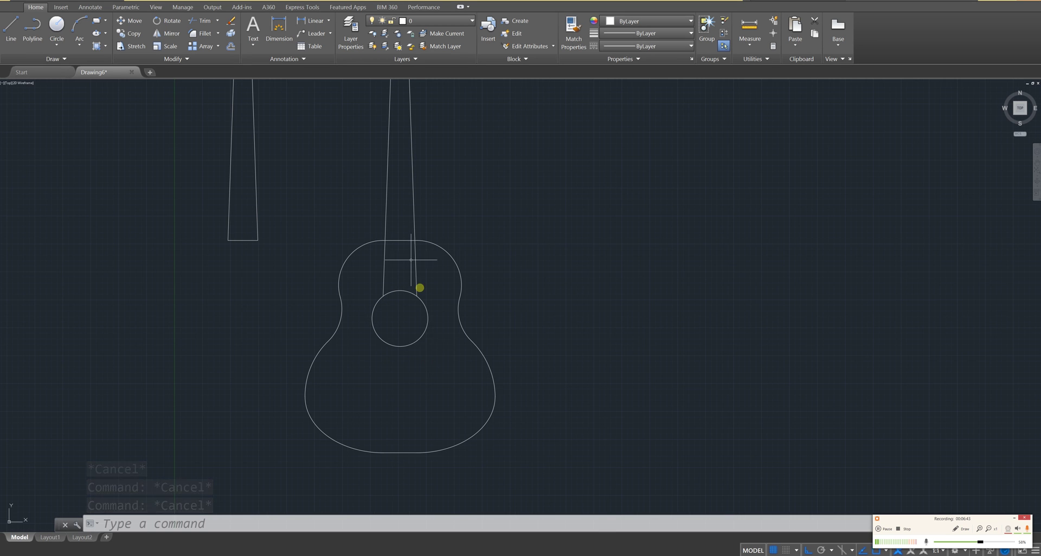
scroll(406, 240, "down", 4)
middle_click_drag(420, 254, 404, 300)
scroll(404, 300, "up", 4)
scroll(400, 320, "down", 4)
scroll(401, 341, "up", 2)
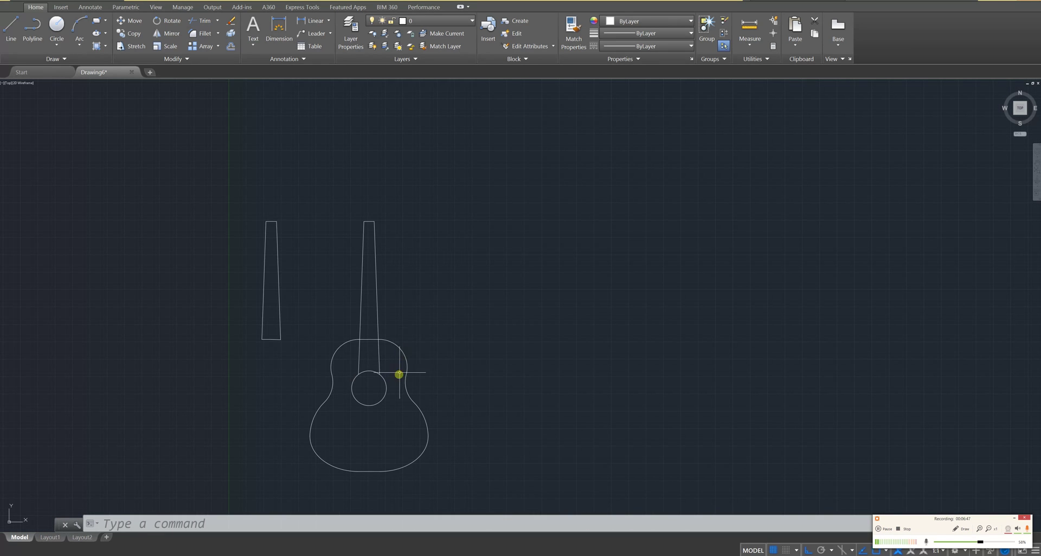
key("Escape")
key("Escape")
type("copy")
key("Return")
left_click(397, 193)
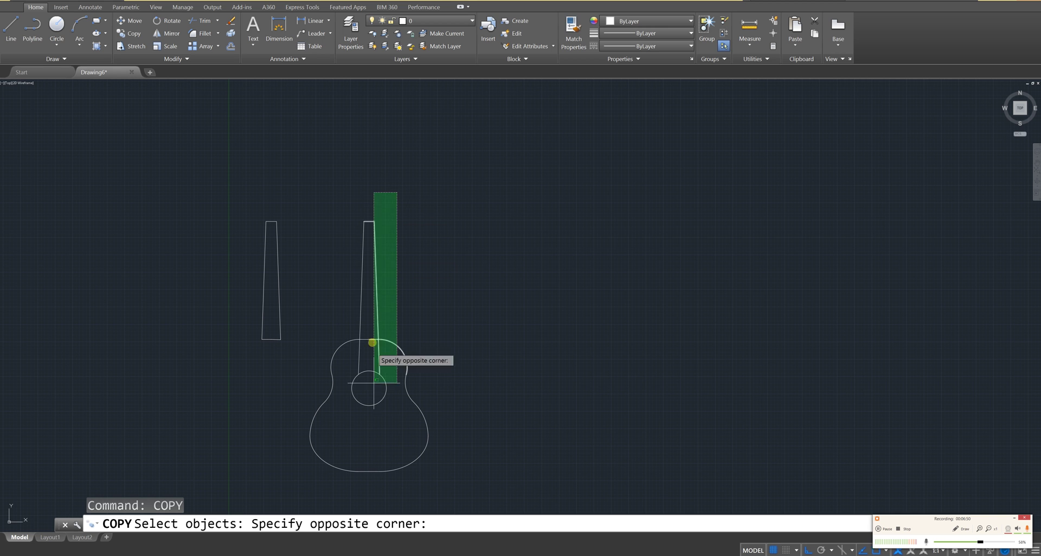
left_click(338, 427)
key("Return")
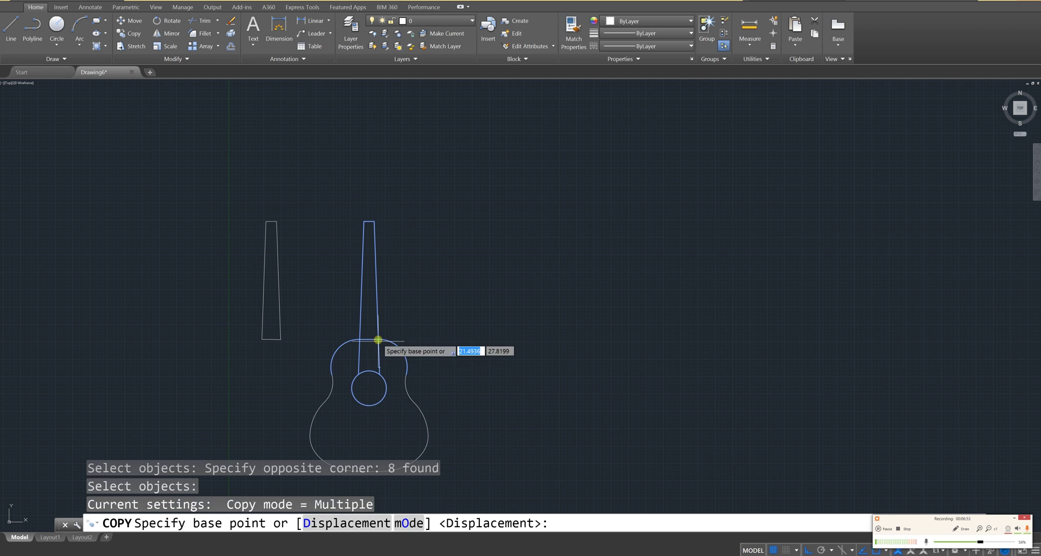
left_click(377, 336)
middle_click_drag(369, 265, 350, 336)
left_click(349, 264)
key("Escape")
key("Escape")
key("Escape")
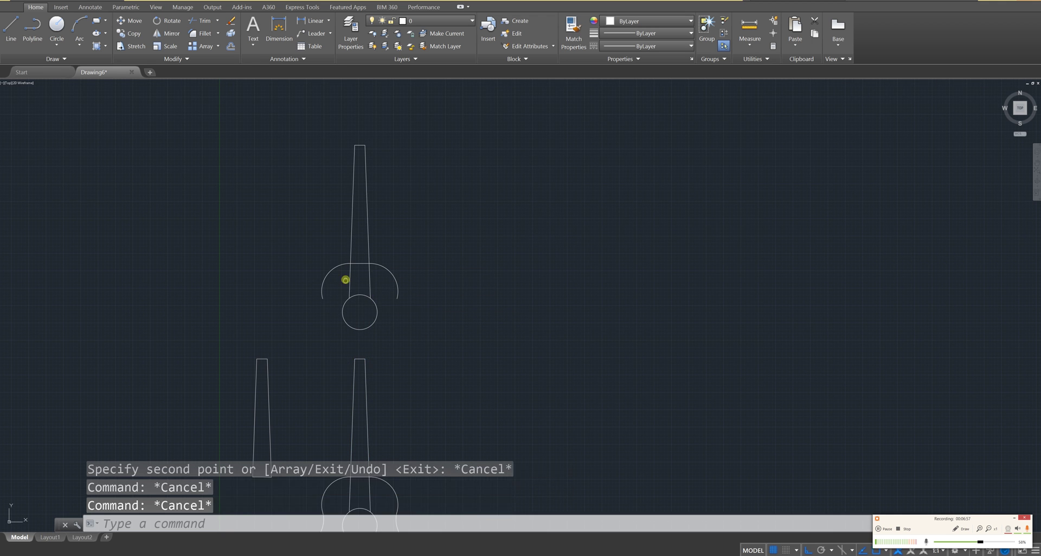
scroll(325, 341, "up", 2)
scroll(326, 341, "up", 3)
scroll(332, 345, "down", 3)
Step: Erase both copied body arcs, then select the remaining copied neck and sound hole
key("Escape")
left_click(433, 366)
left_click(388, 293)
key("Delete")
left_click(318, 278)
left_click(290, 357)
key("Delete")
key("Escape")
key("Escape")
left_click(417, 419)
left_click(246, 101)
Step: Trim the crossbar stub beyond the right neck line on the upper copy
key("Return")
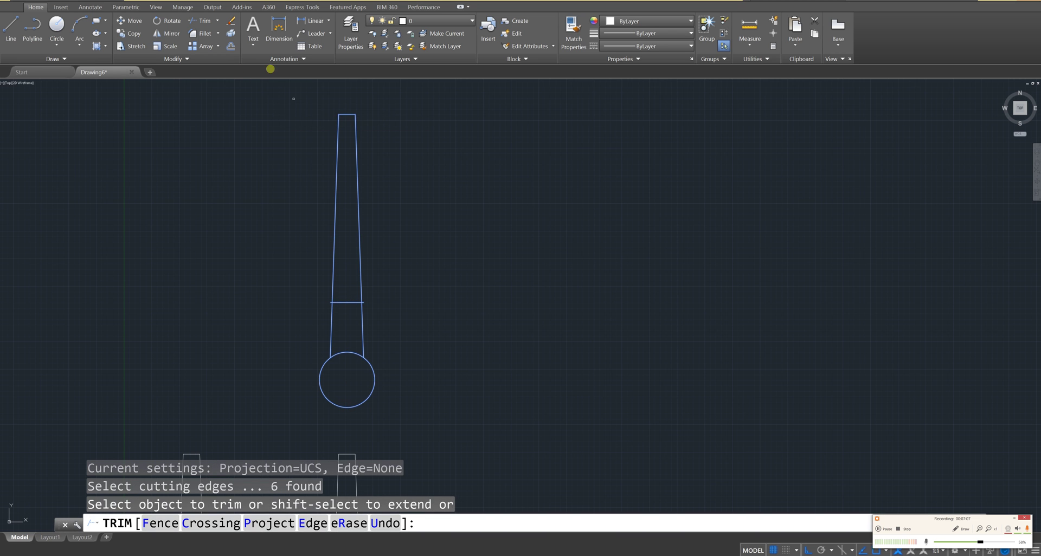
scroll(349, 292, "up", 4)
scroll(362, 320, "up", 5)
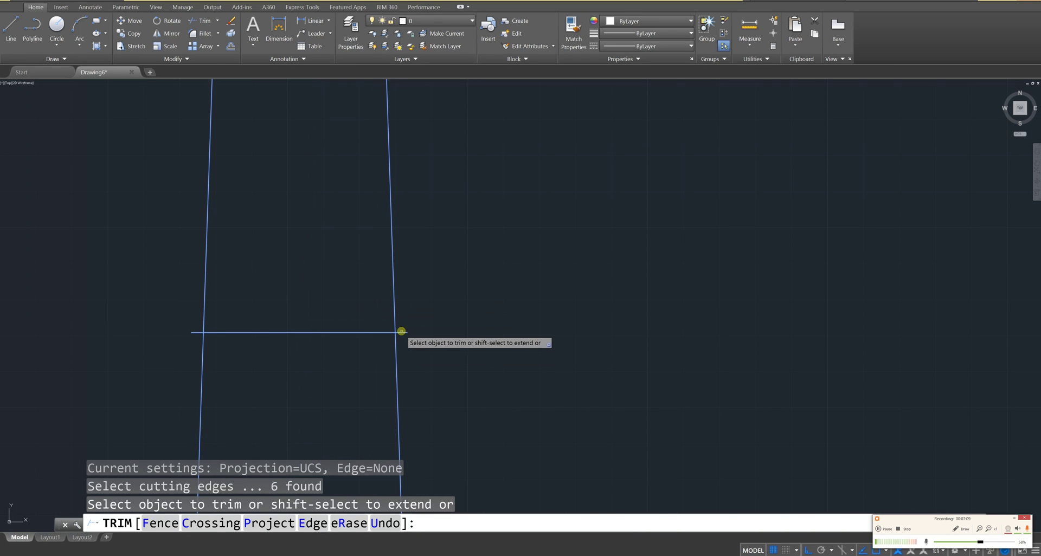
left_click(402, 333)
left_click(194, 334)
left_click(194, 321)
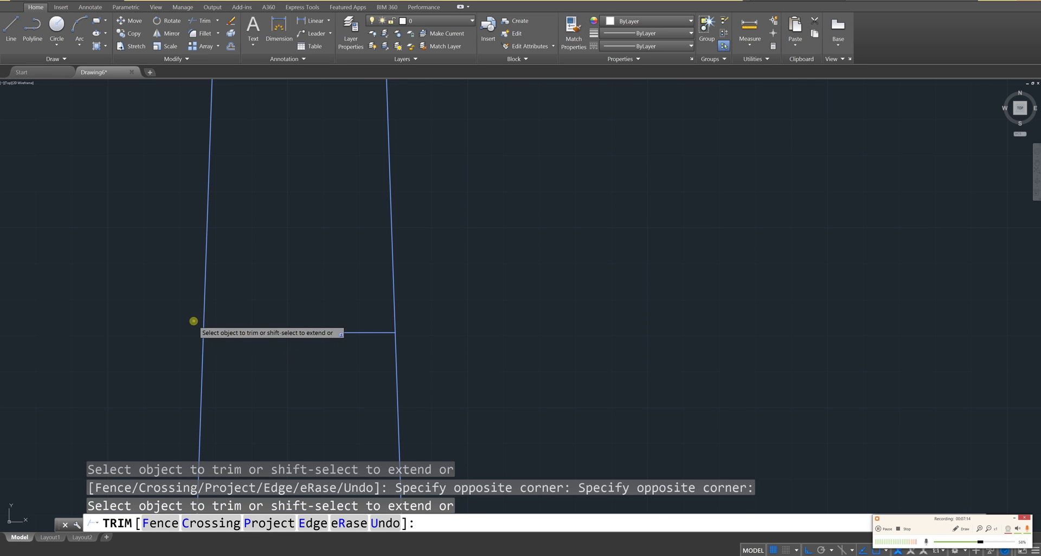
left_click(320, 356)
left_click(282, 302)
scroll(320, 357, "down", 10)
scroll(347, 352, "down", 4)
scroll(337, 358, "up", 6)
key("Escape")
key("Escape")
key("Escape")
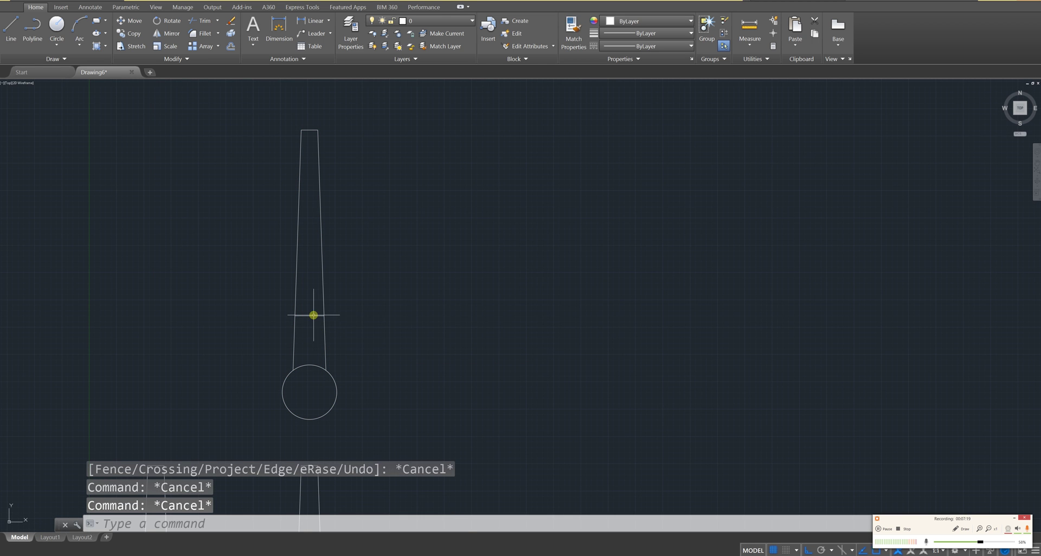
Step: Delete the remaining crossbar piece from the copied neck
left_click(313, 313)
left_click(310, 306)
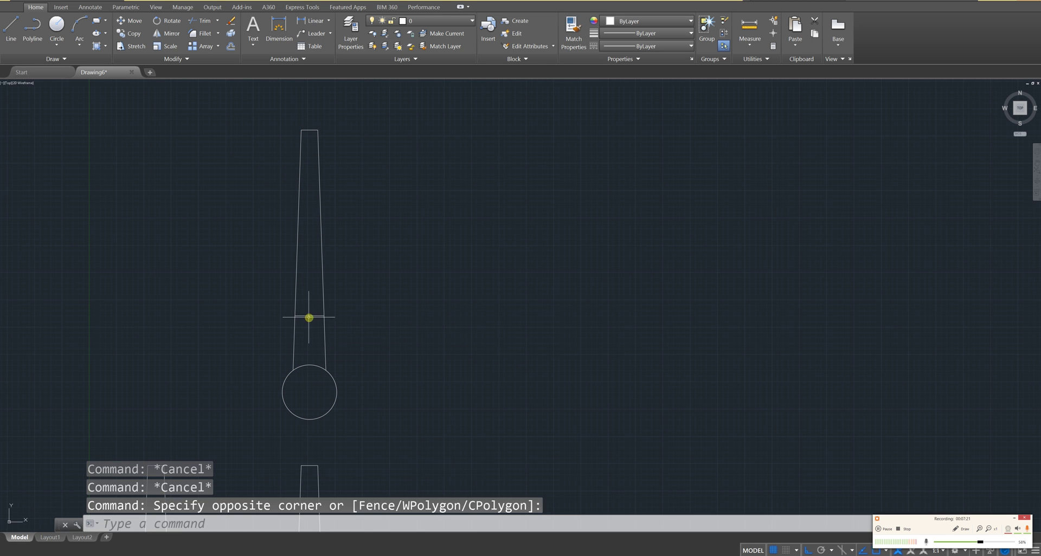
key("Delete")
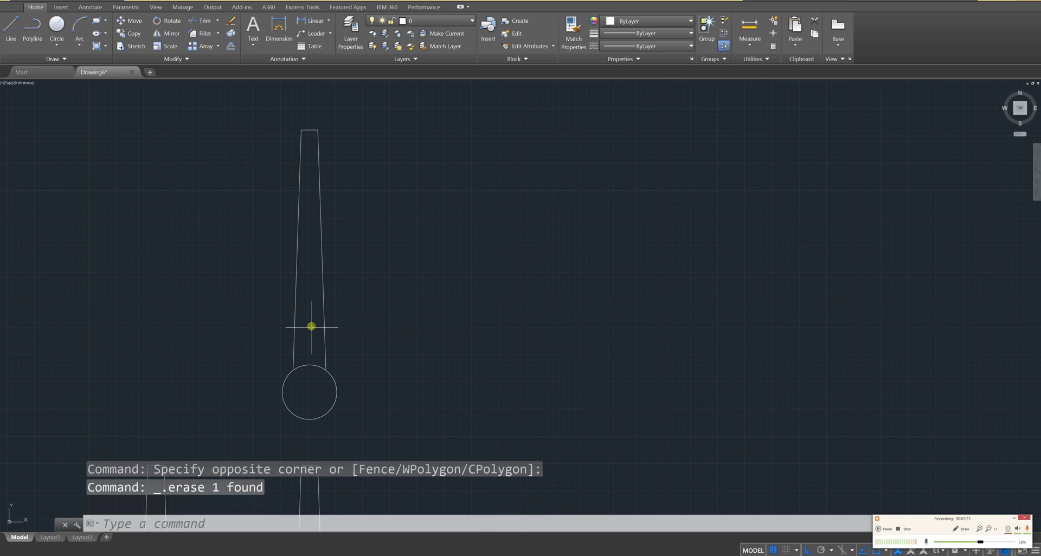
scroll(313, 344, "down", 4)
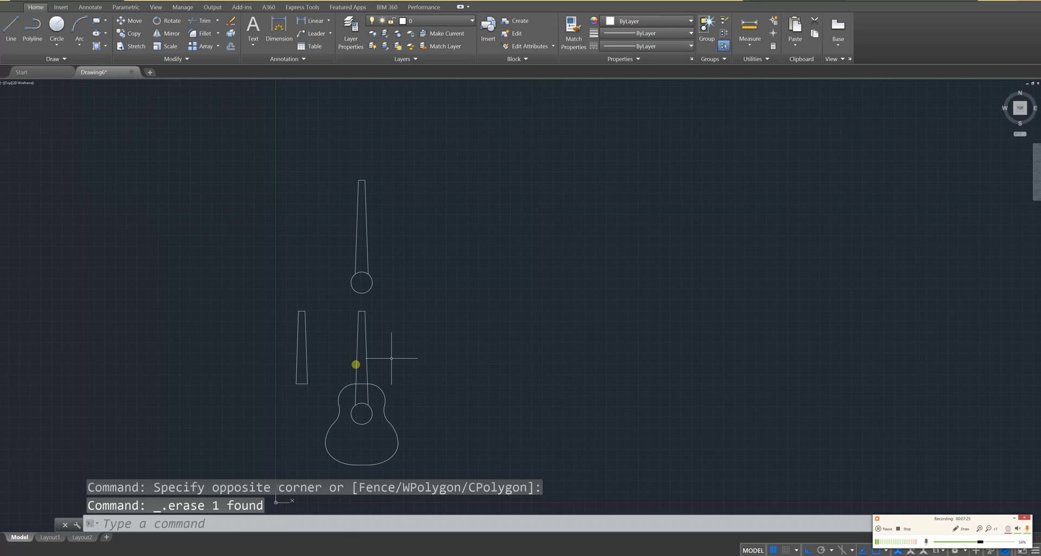
scroll(391, 358, "up", 5)
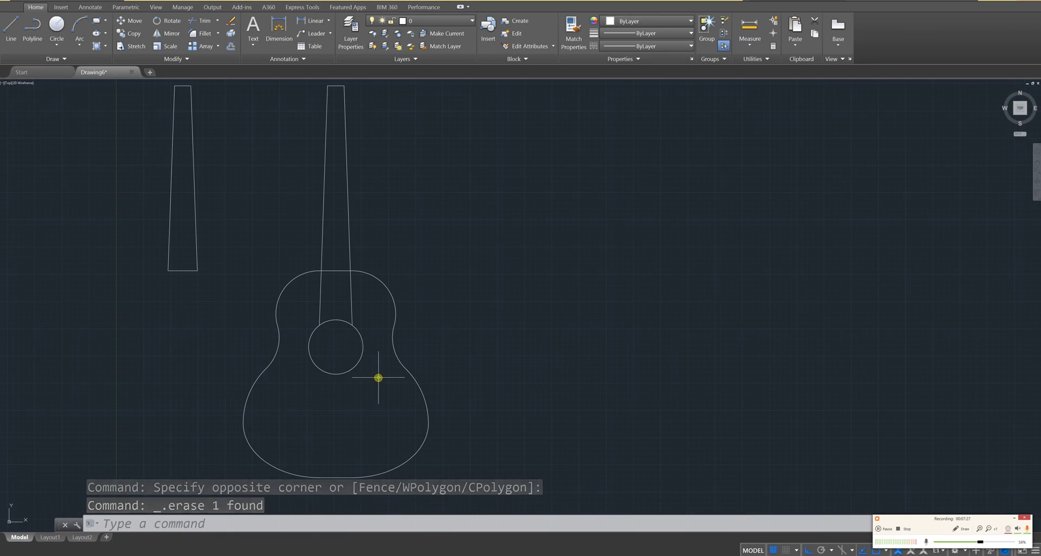
middle_click_drag(372, 411, 409, 356)
key("Escape")
key("Escape")
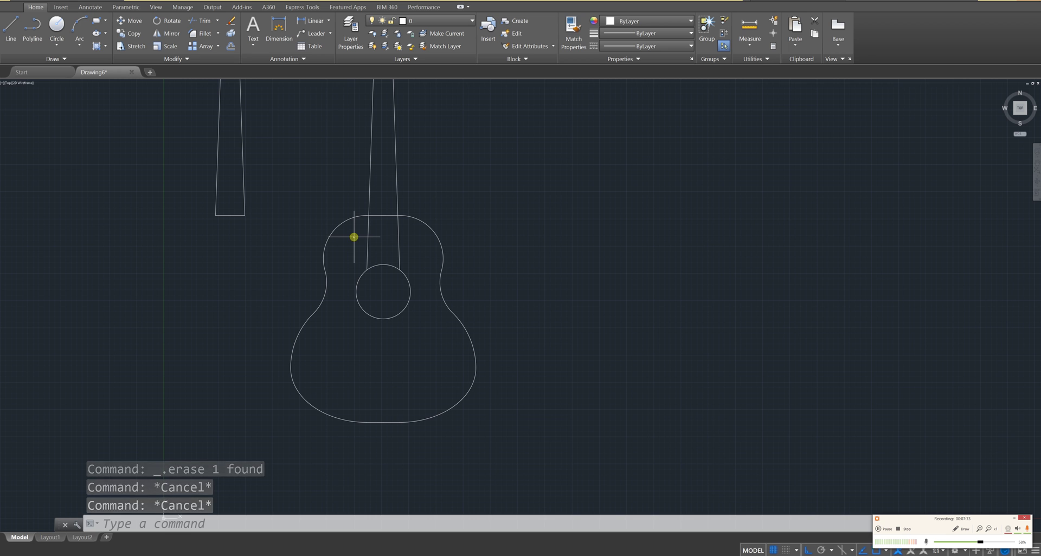
Step: Offset the first body outline pieces and waist inward by 0.2 with the O command
type("o")
key("Return")
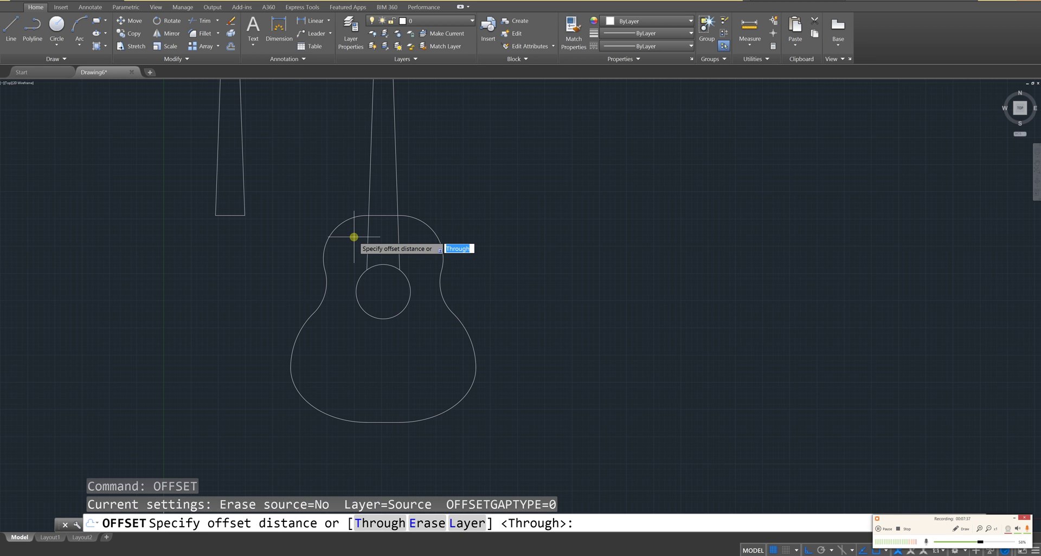
type(".2")
key("Return")
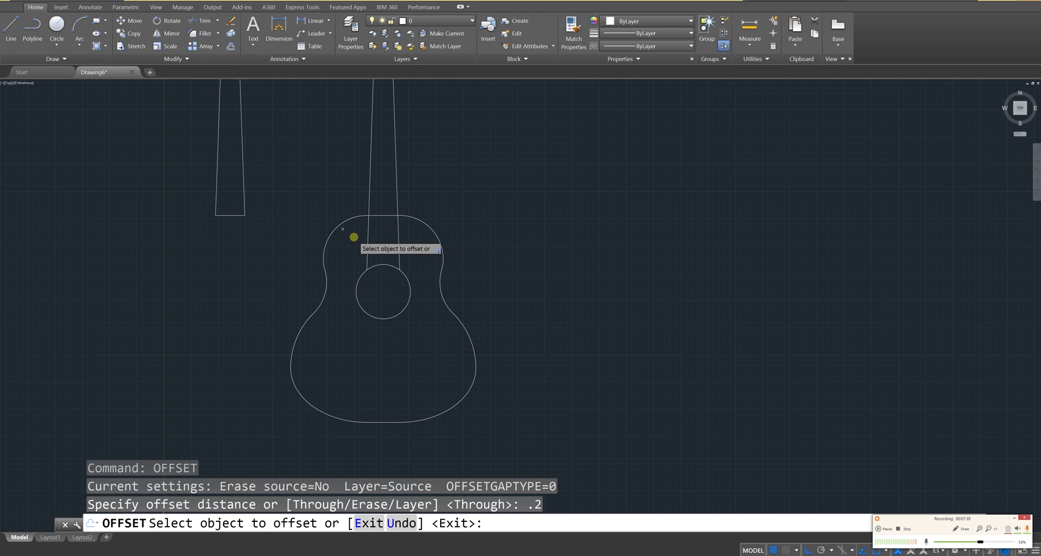
left_click(327, 237)
left_click(336, 248)
scroll(328, 286, "up", 4)
left_click(323, 287)
scroll(325, 288, "down", 1)
left_click(339, 364)
middle_click_drag(339, 364, 325, 282)
scroll(311, 286, "up", 2)
left_click(309, 285)
left_click(372, 304)
scroll(371, 304, "down", 1)
scroll(295, 328, "up", 1)
Step: Offset the lower-left arc, bottom arc, bottom line and right arc 0.2 inward
left_click(297, 328)
left_click(314, 323)
scroll(325, 317, "down", 1)
scroll(420, 342, "up", 1)
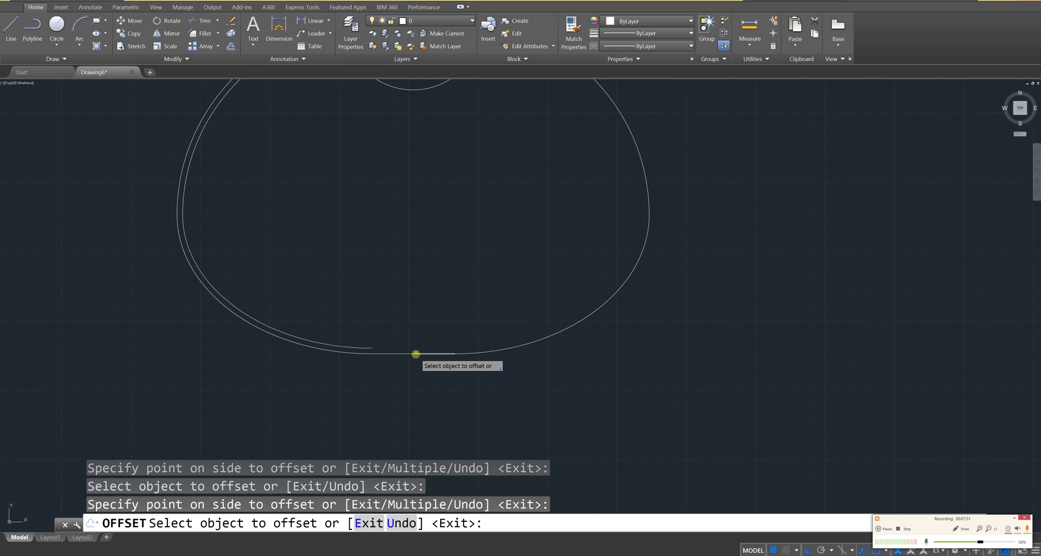
left_click(416, 353)
left_click(404, 352)
left_click(394, 354)
left_click(465, 337)
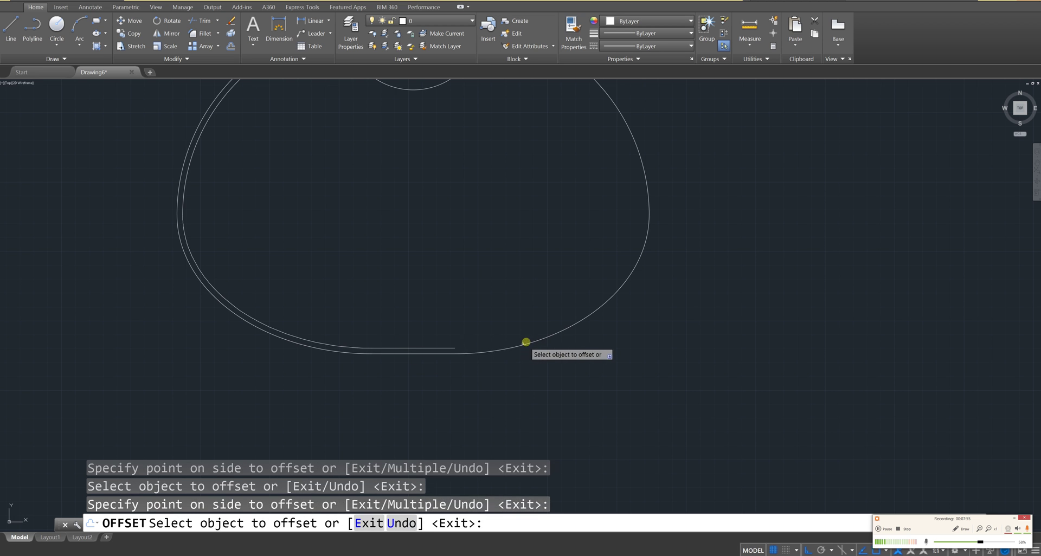
left_click(521, 344)
left_click(518, 331)
Step: Offset the remaining right-side arcs, top edge and top arc inward, completing the inner outline
middle_click_drag(564, 270, 430, 335)
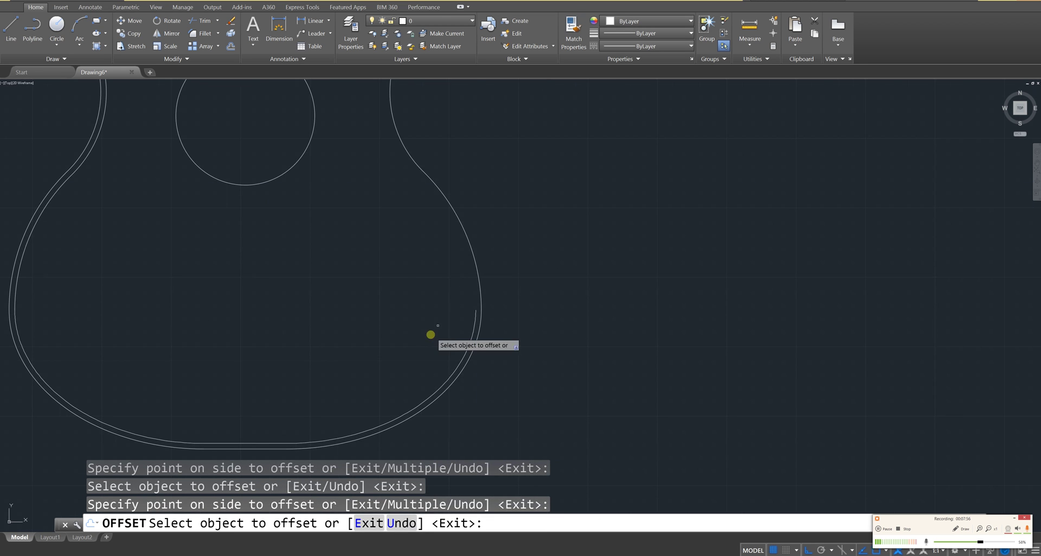
left_click(479, 284)
left_click(460, 286)
mouse_move(412, 152)
middle_mouse_down()
mouse_move(381, 263)
mouse_move(437, 340)
middle_mouse_up()
left_click(428, 338)
left_click(420, 330)
middle_click_drag(421, 234, 420, 317)
left_click(422, 315)
left_click(328, 235)
middle_click_drag(300, 206, 318, 255)
left_click(310, 242)
left_click(307, 250)
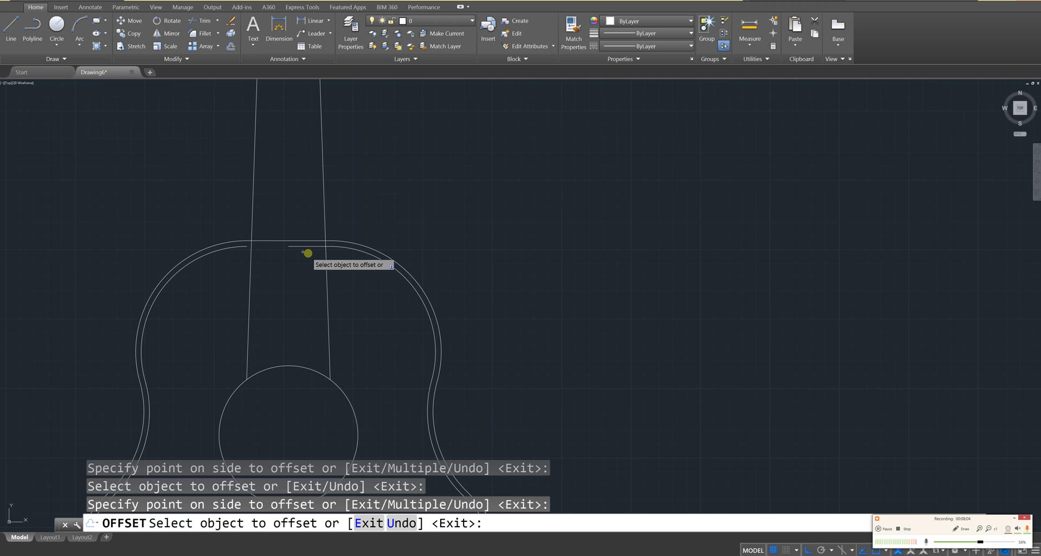
left_click(264, 240)
left_click(265, 249)
middle_click_drag(265, 248, 464, 216)
scroll(503, 349, "up", 3)
key("Escape")
key("Escape")
key("Escape")
scroll(528, 439, "down", 4)
middle_click_drag(531, 432, 531, 317)
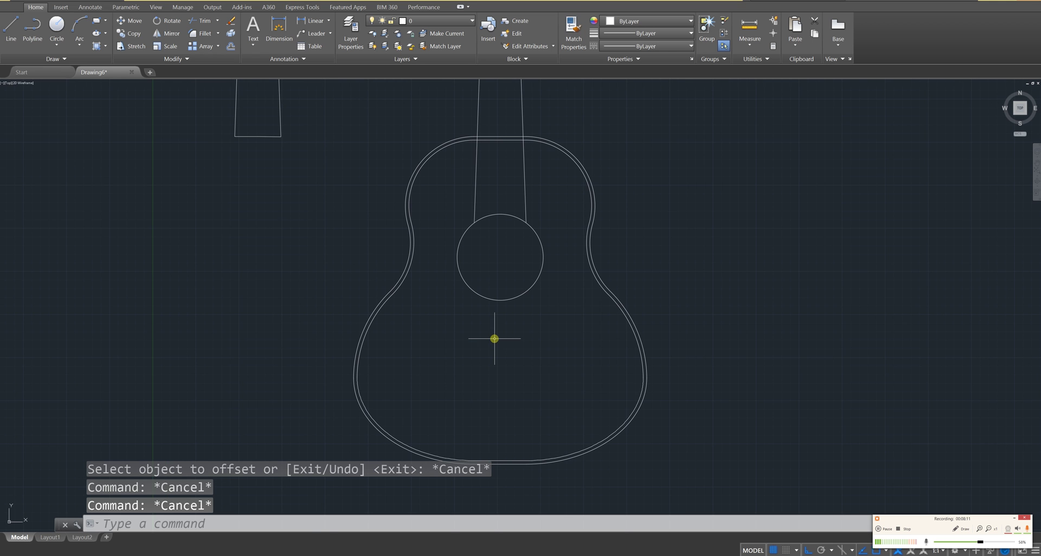
Step: Draw a 4-unit rectangle for the bridge below the sound hole
key("Return")
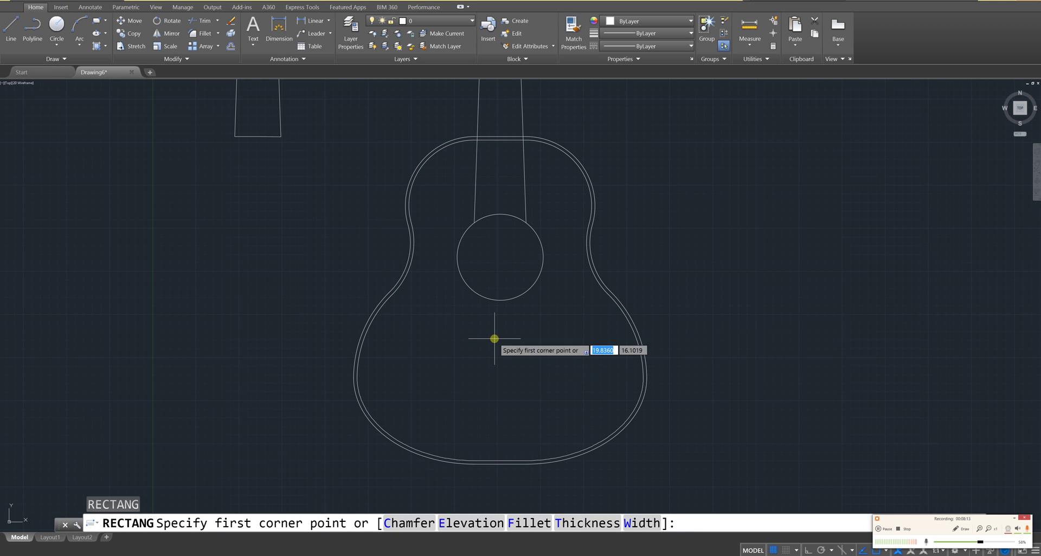
left_click(464, 317)
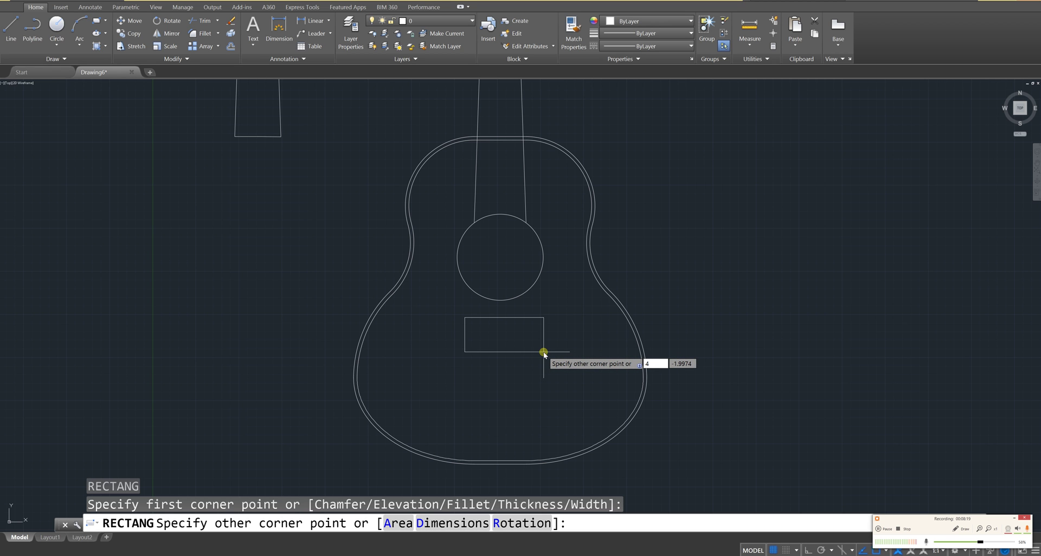
key("Return")
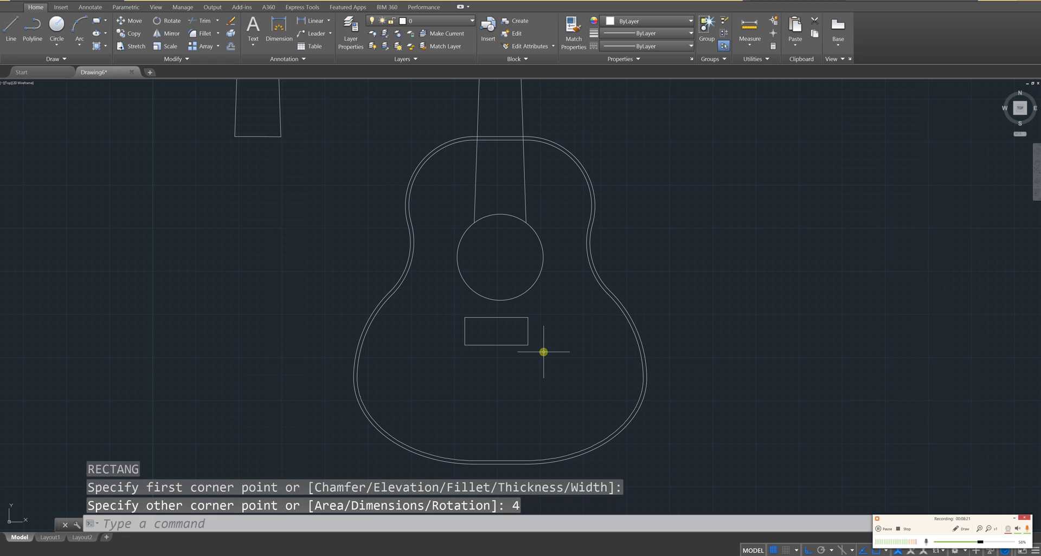
key("Escape")
key("Escape")
key("Escape")
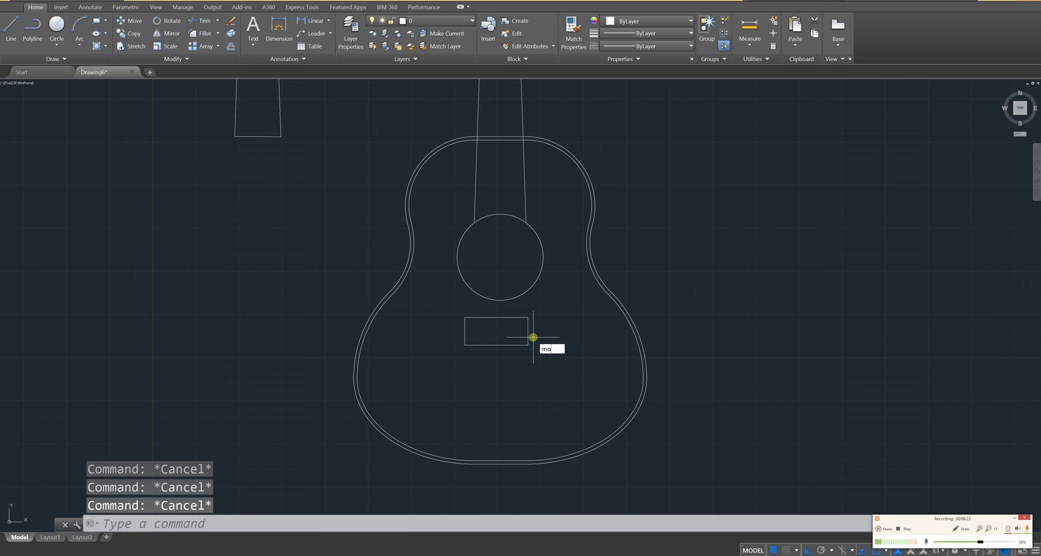
Step: Move the bridge rectangle up so its top midpoint meets the sound hole's bottom
type("move")
key("Return")
left_click(546, 360)
left_click(421, 304)
key("Return")
left_click(497, 315)
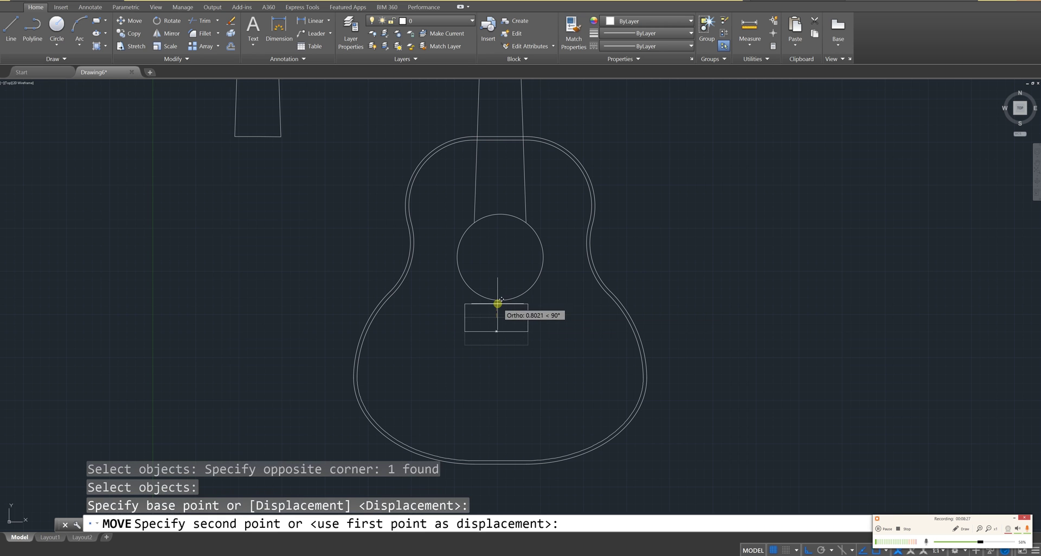
left_click(501, 299)
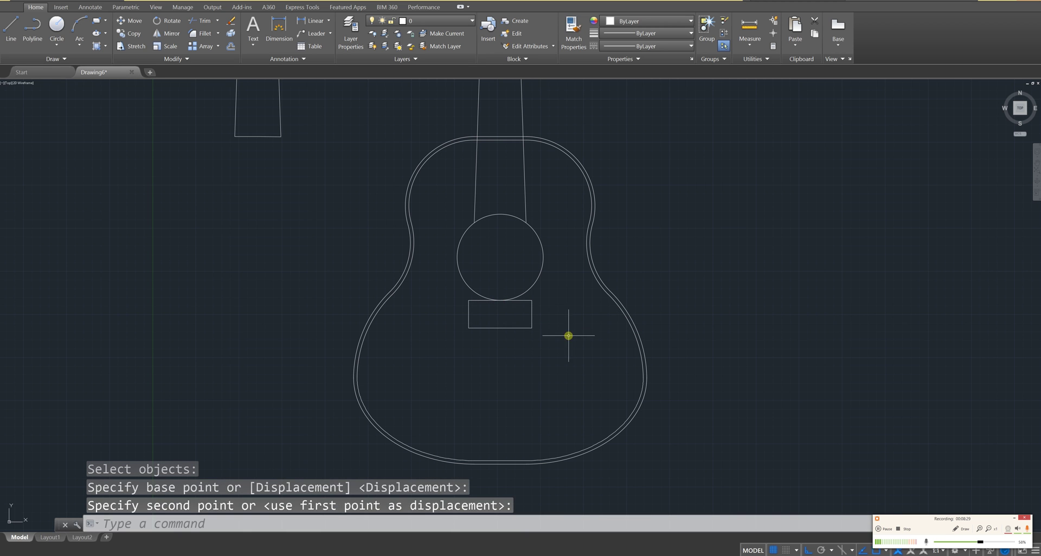
key("Escape")
key("Escape")
key("Escape")
Step: Move the bridge rectangle slightly lower, leaving a small gap below the sound hole
key("Return")
left_click(535, 352)
left_click(454, 309)
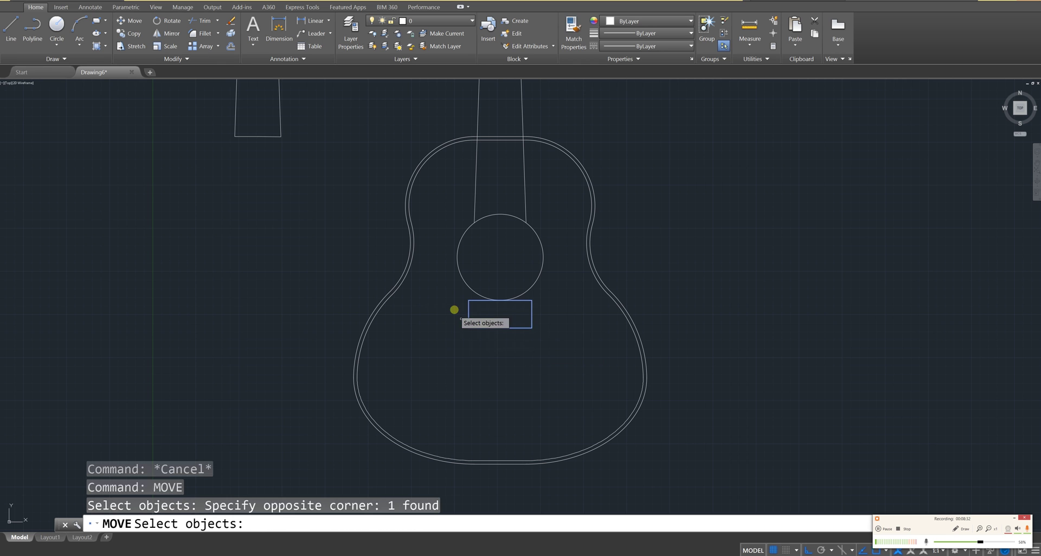
key("Return")
left_click(499, 328)
left_click(498, 339)
key("Escape")
key("Escape")
scroll(515, 341, "up", 4)
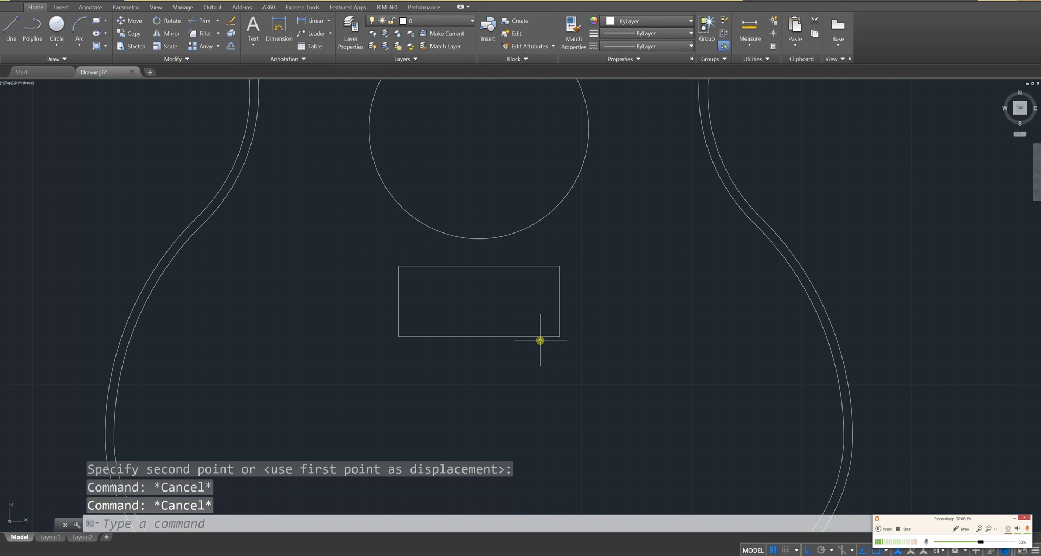
Step: Draw a thin rectangular strip starting at the bridge's lower-right corner
type("C")
key("Return")
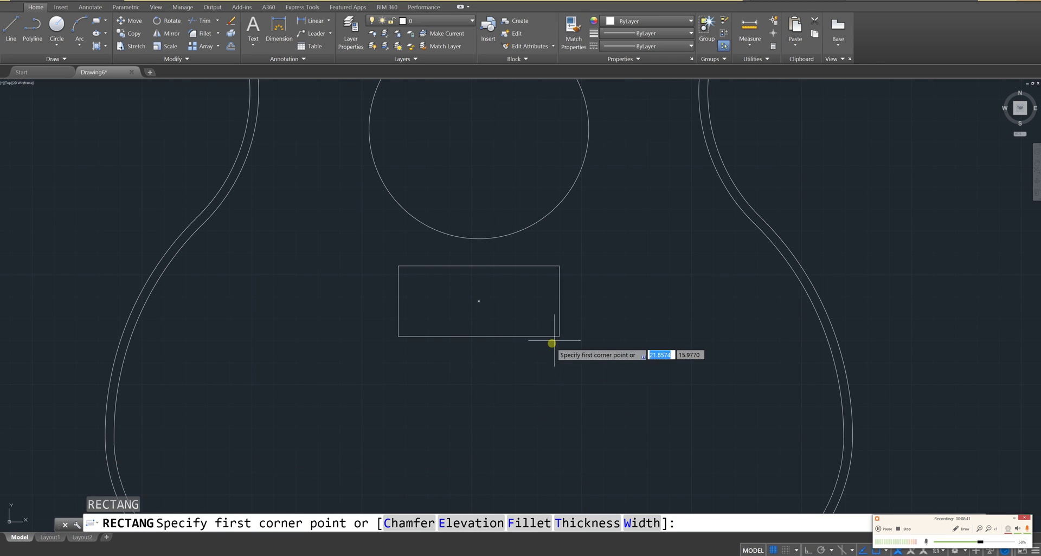
left_click(557, 338)
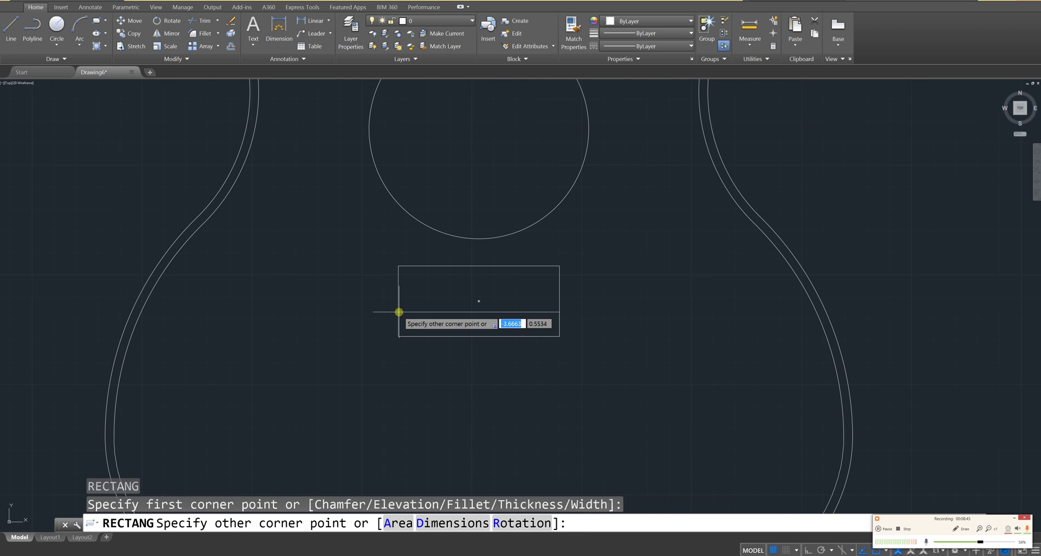
key("Escape")
key("Escape")
key("Escape")
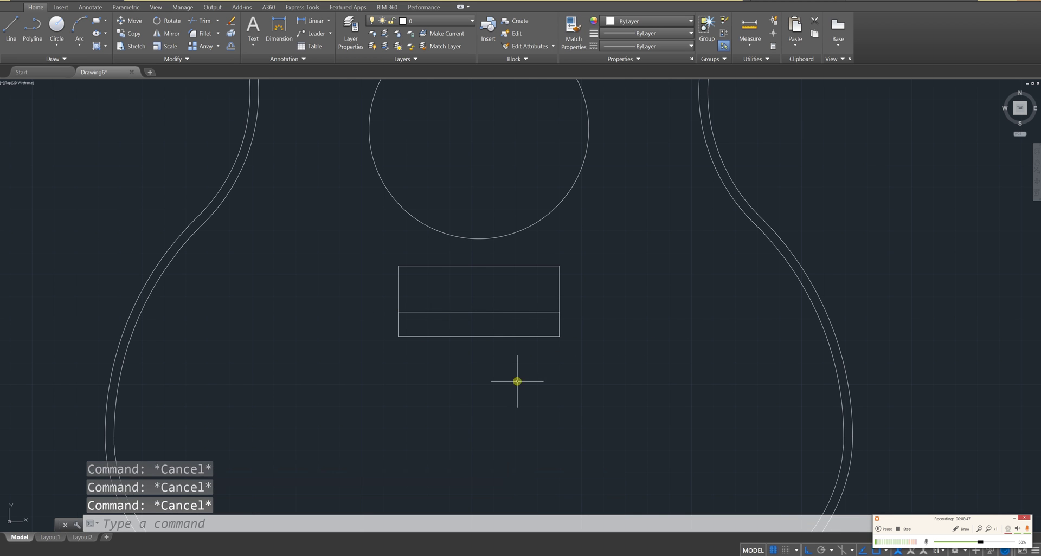
Step: Move the thin strip upward inside the bridge to form horizontal dividing lines
type("mo")
key("Return")
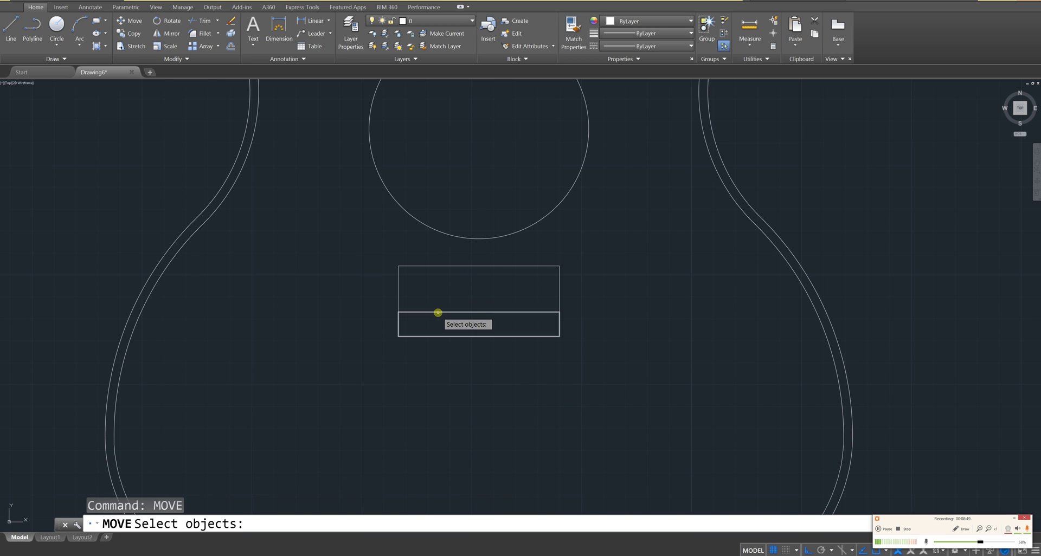
left_click(438, 312)
key("Return")
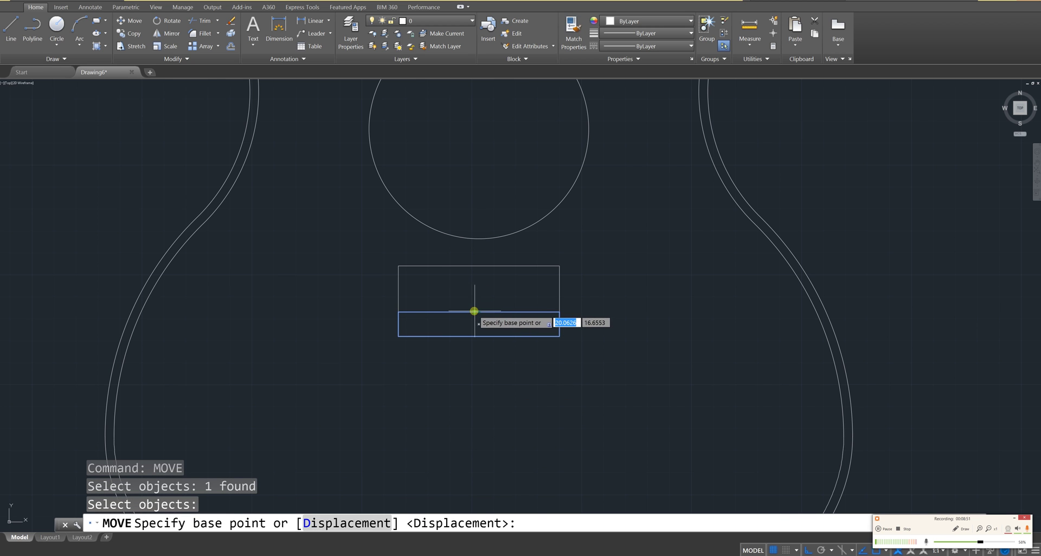
left_click(398, 312)
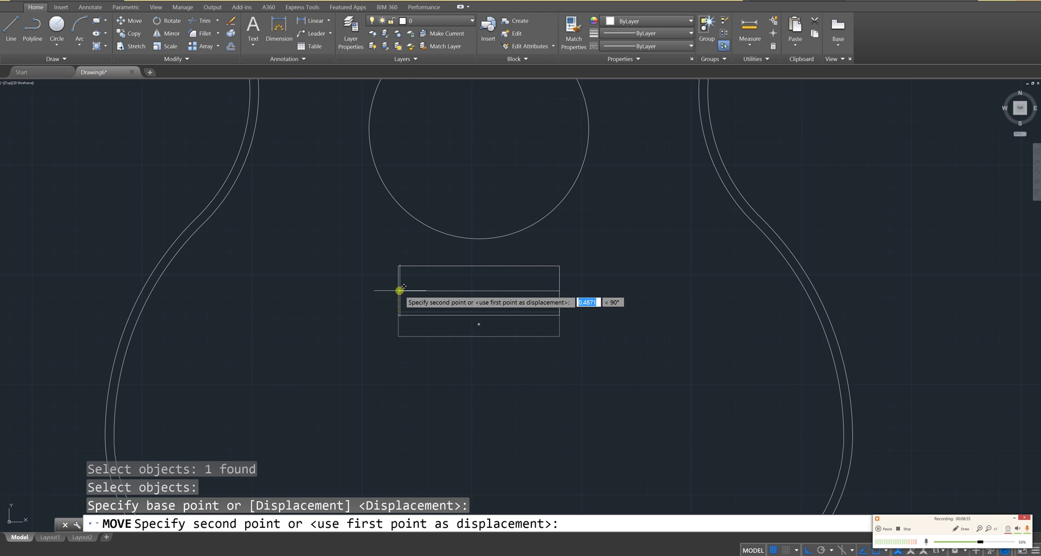
left_click(396, 289)
key("Escape")
key("Escape")
key("Escape")
scroll(611, 343, "down", 5)
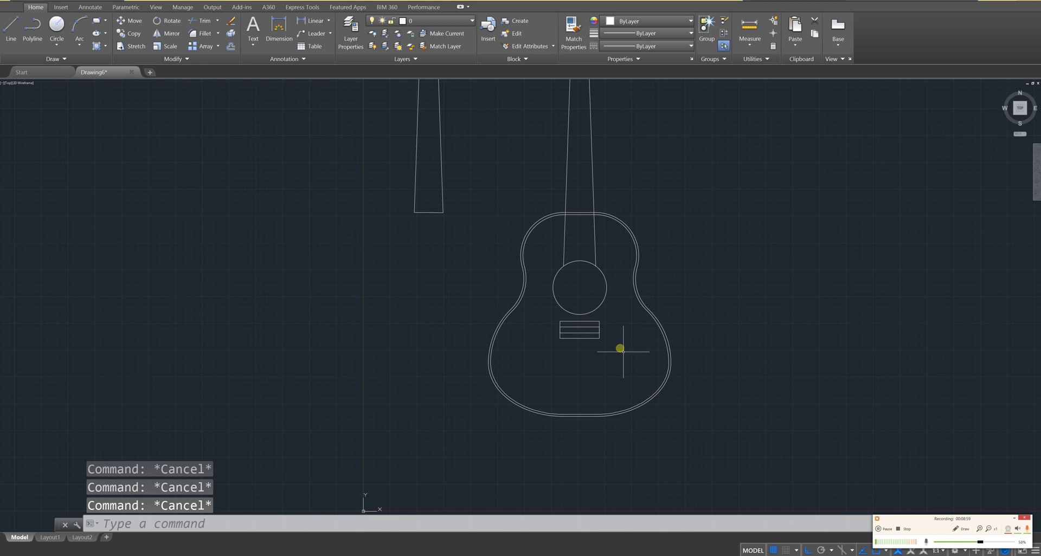
scroll(620, 360, "down", 4)
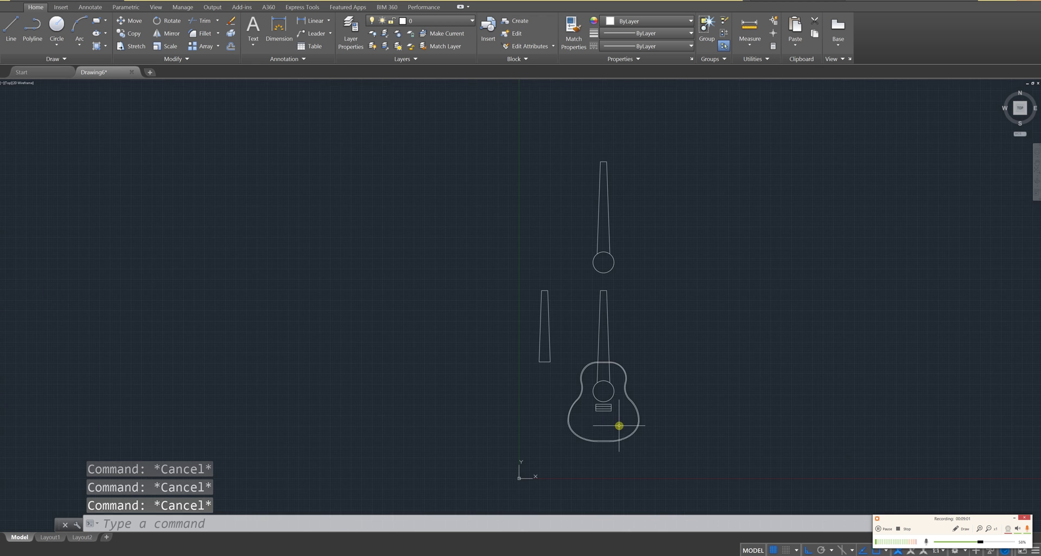
mouse_move(633, 424)
middle_mouse_down("shift")
mouse_move(662, 377)
mouse_move(723, 331)
mouse_move(617, 404)
mouse_move(635, 432)
mouse_move(618, 446)
mouse_move(624, 421)
mouse_move(611, 421)
mouse_move(625, 421)
middle_mouse_up("shift")
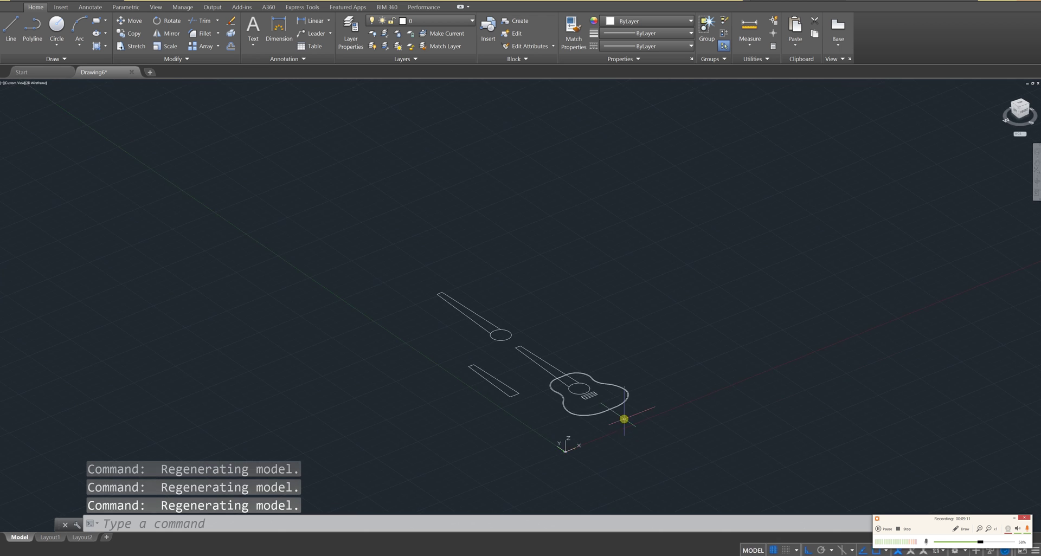
scroll(628, 417, "up", 4)
scroll(628, 417, "down", 2)
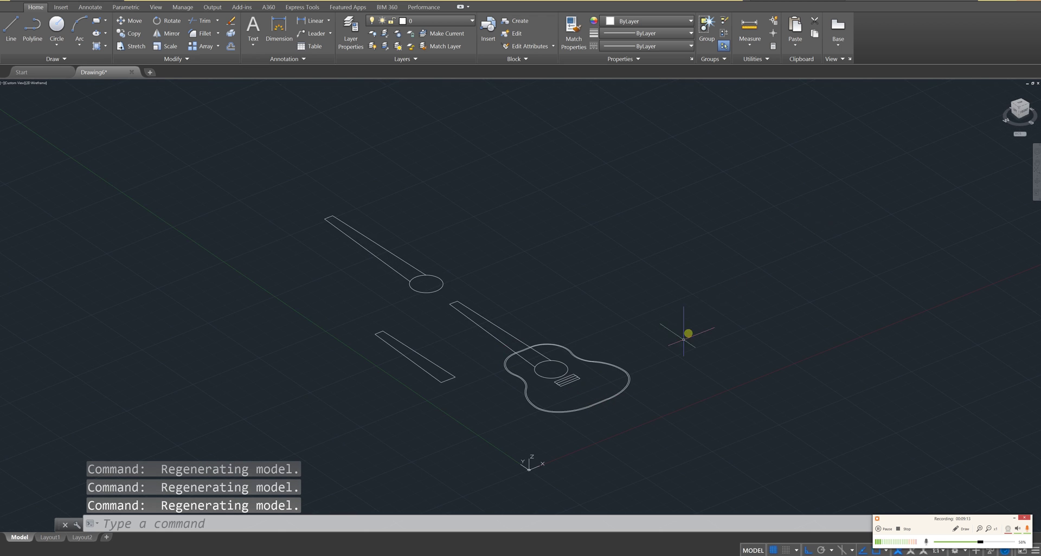
middle_click_drag(670, 361, 578, 390, "shift")
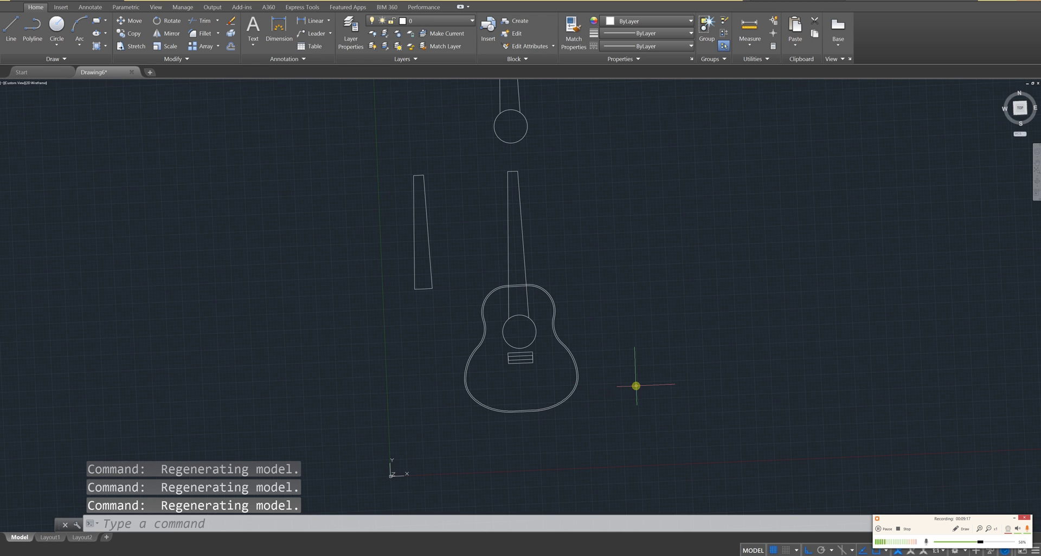
Step: Copy the whole guitar from the top of its body and place the copy to the right
type("y")
key("Return")
left_click(439, 163)
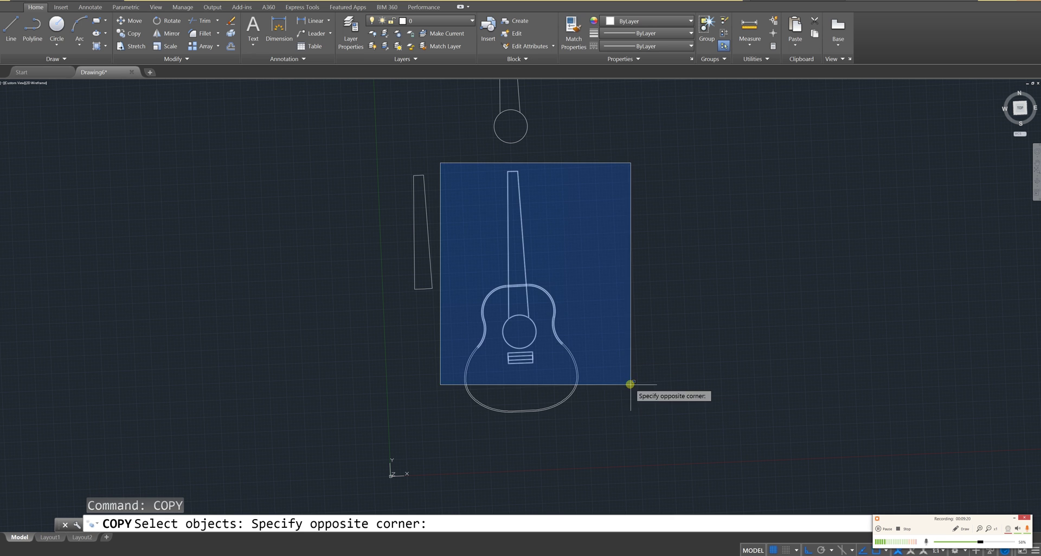
left_click(672, 446)
key("Return")
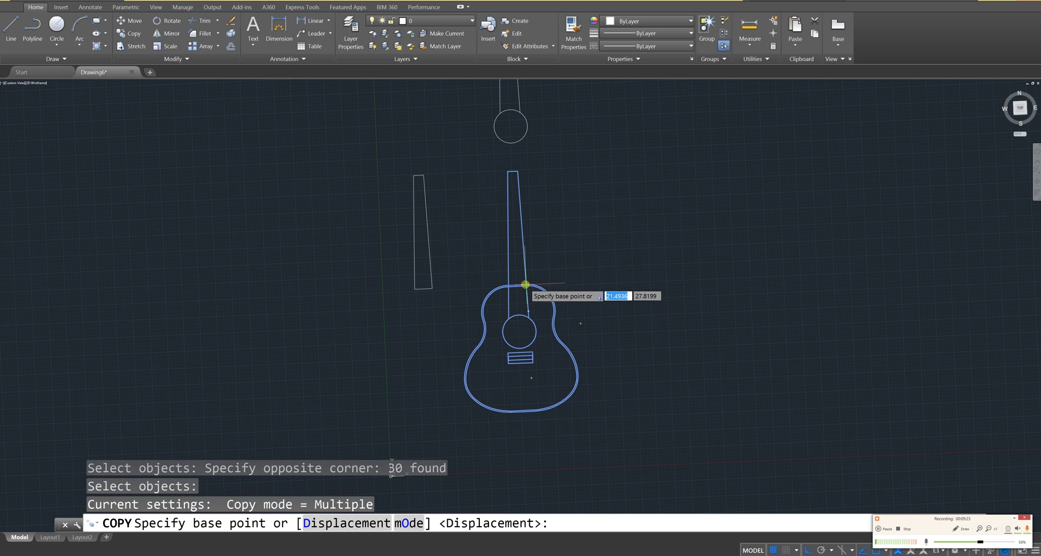
left_click(526, 284)
left_click(782, 273)
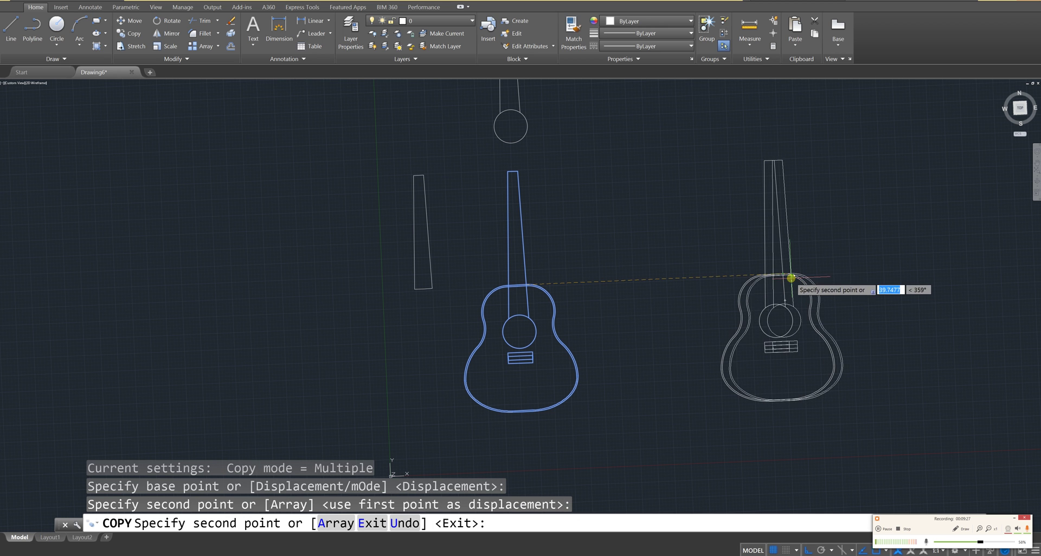
key("Escape")
key("Escape")
key("Escape")
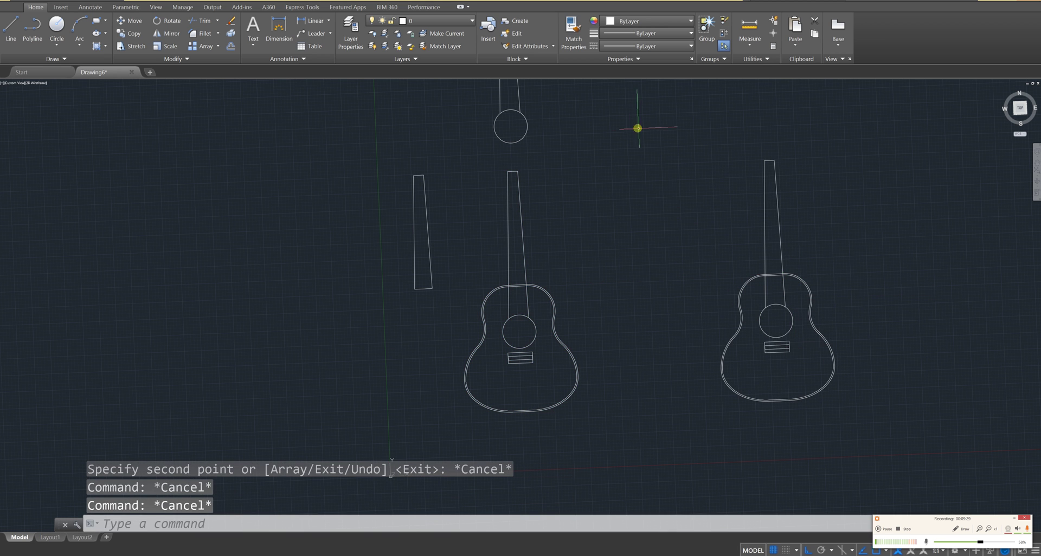
left_click(648, 131)
left_click(879, 421)
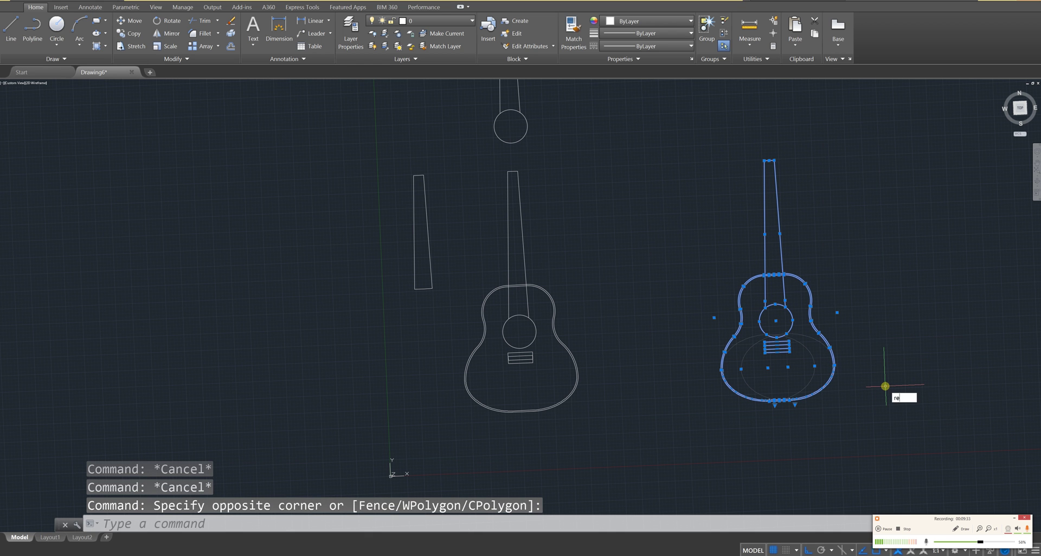
Step: Turn the right-hand guitar copy's closed loops into 5 regions
key("Return")
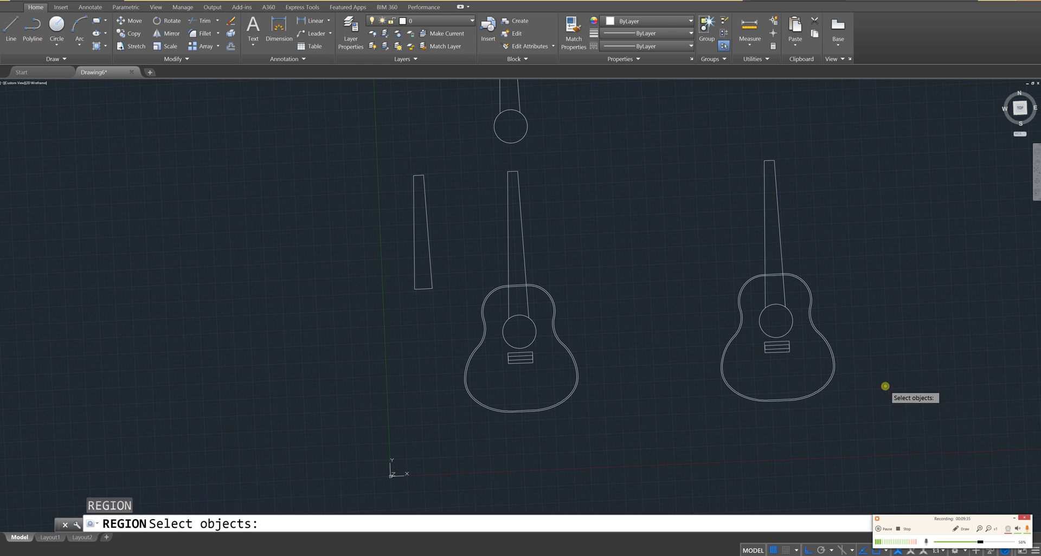
left_click(645, 121)
left_click(874, 421)
key("Return")
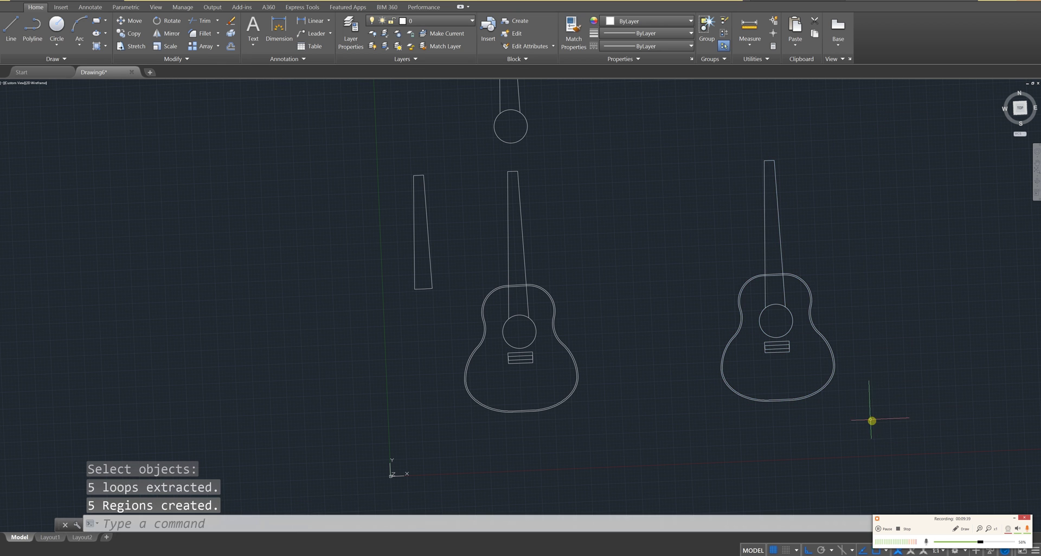
key("Escape")
key("Escape")
key("Escape")
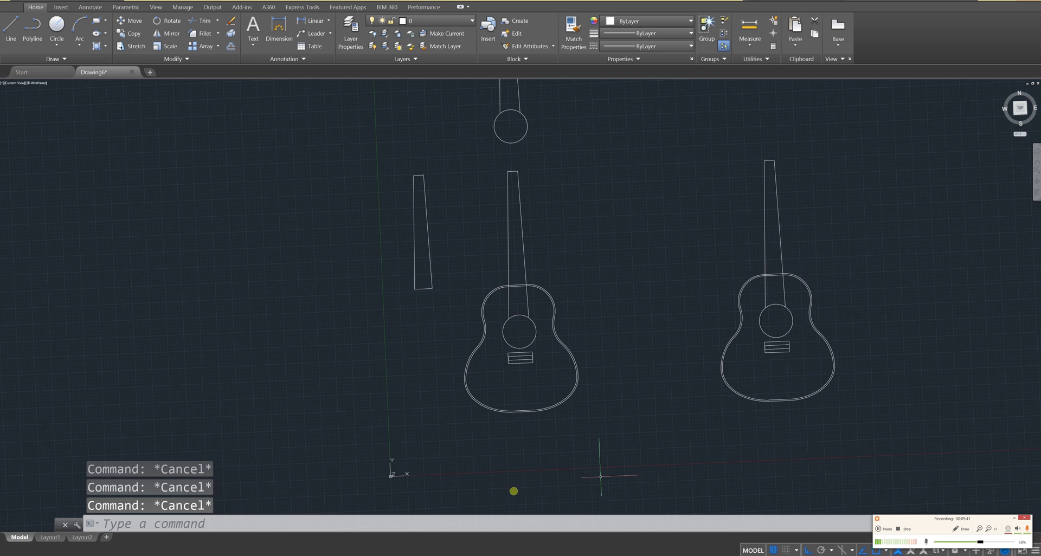
scroll(794, 385, "up", 4)
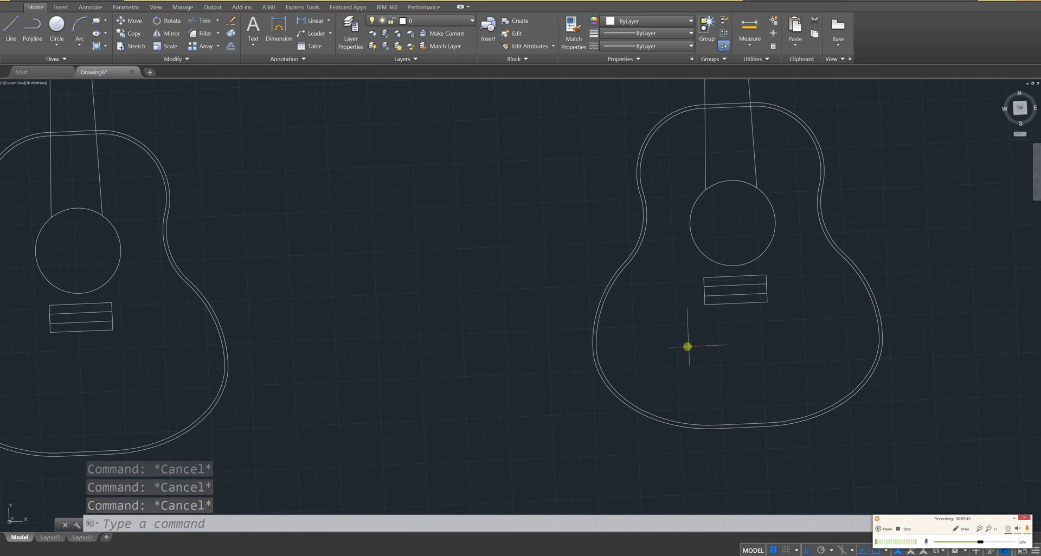
Step: Zoom out and orbit to view both guitars from a tilted 3D angle
scroll(702, 366, "down", 5)
middle_click_drag(704, 360, 649, 362, "shift")
scroll(649, 362, "up", 5)
scroll(700, 386, "down", 5)
middle_click_drag(703, 400, 588, 368, "shift")
scroll(730, 359, "up", 5)
mouse_move(562, 415)
middle_mouse_down("shift")
mouse_move(550, 389)
mouse_move(557, 419)
middle_mouse_up("shift")
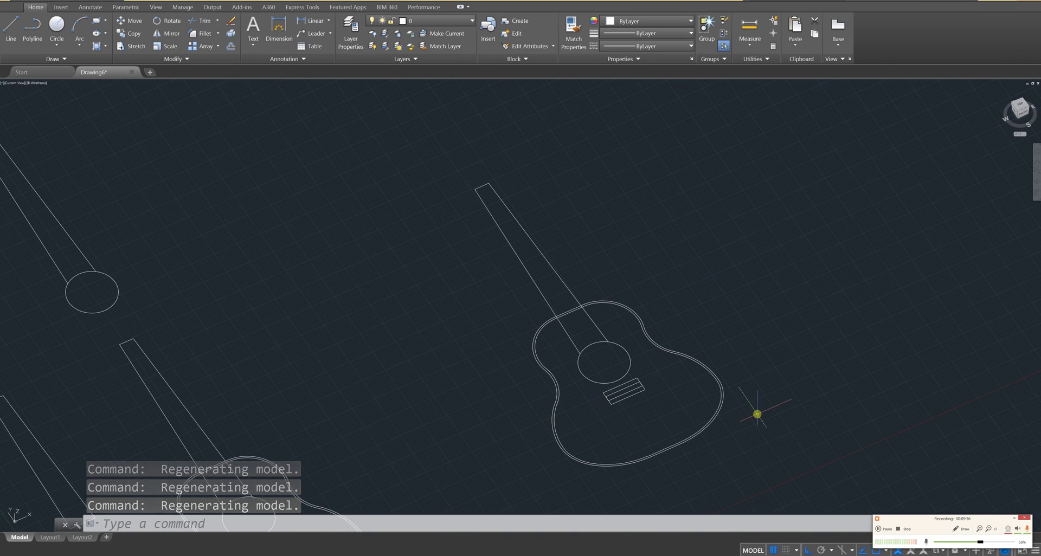